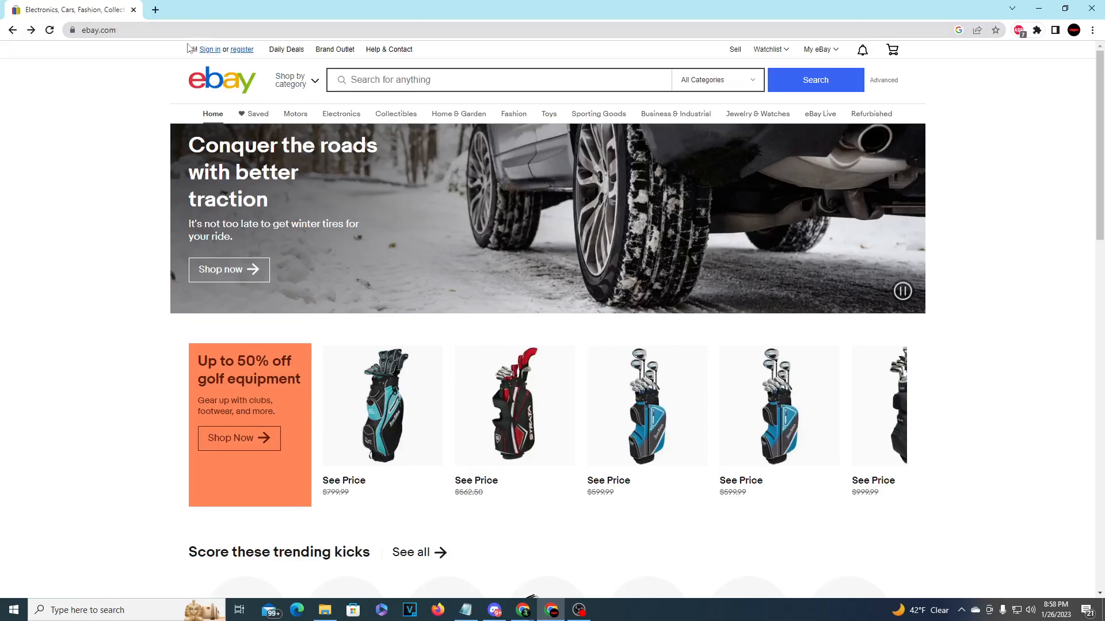
# - Open eBay's registration page from the home page's 'register' link
pyautogui.click(246, 51)
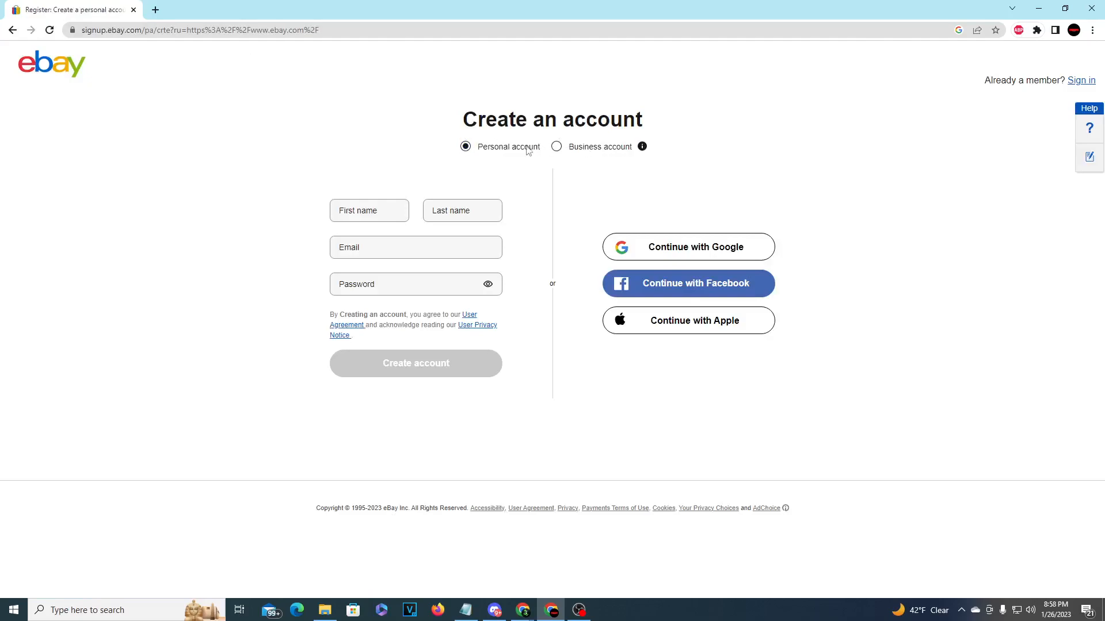
# - Choose Business account, enter business name, business e-mail and password, keep United States, and create it
pyautogui.click(558, 147)
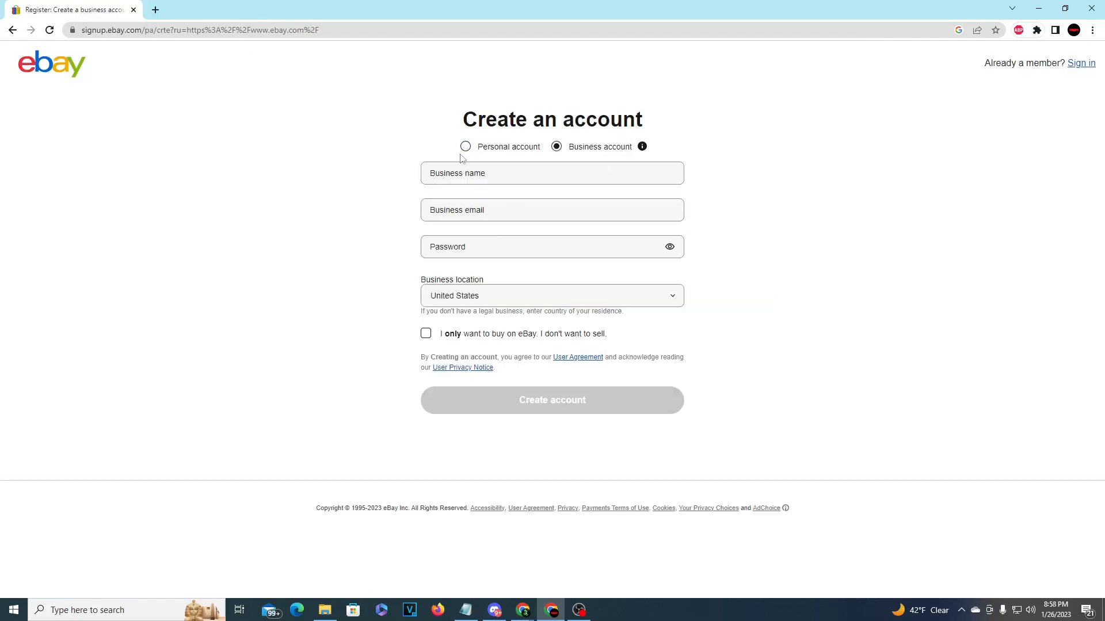
pyautogui.click(568, 171)
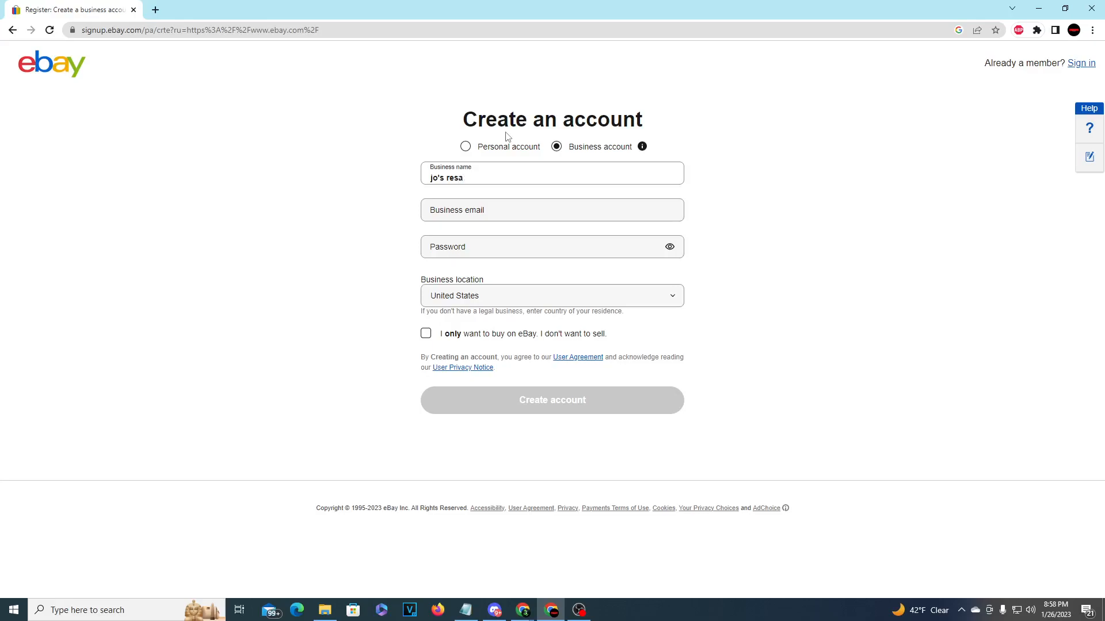
pyautogui.press('Tab')
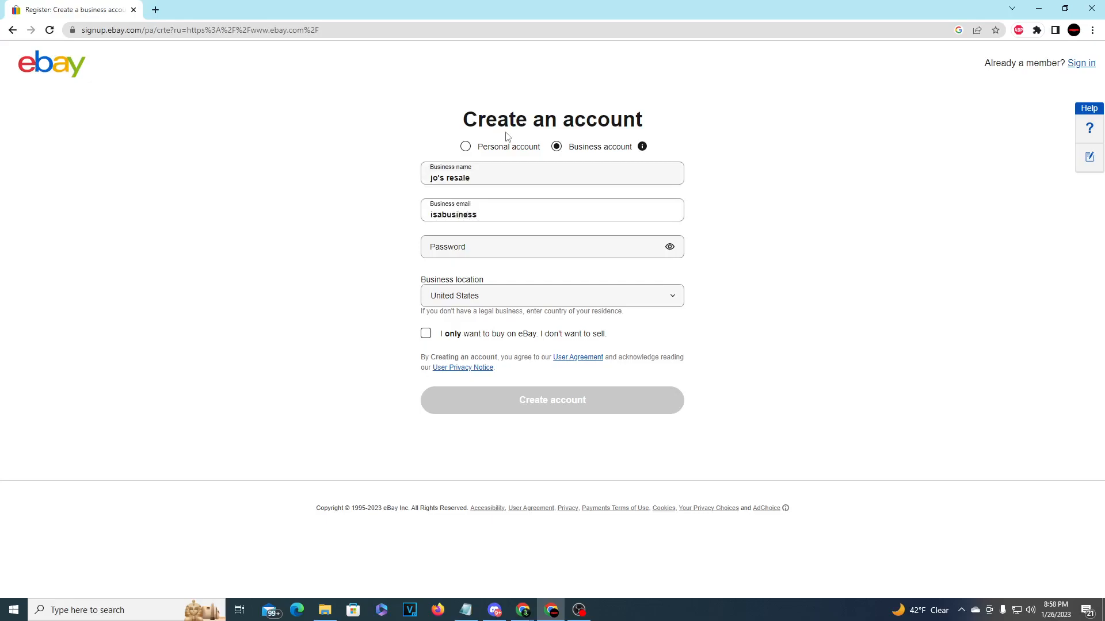
pyautogui.press('Tab')
pyautogui.write('•••')
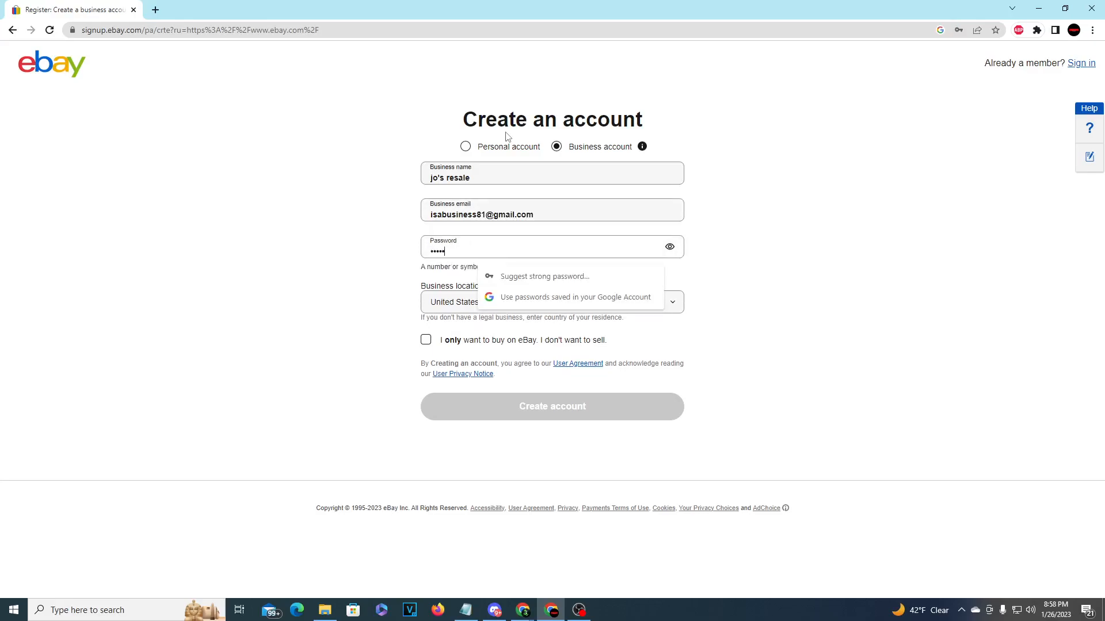
pyautogui.press('Tab')
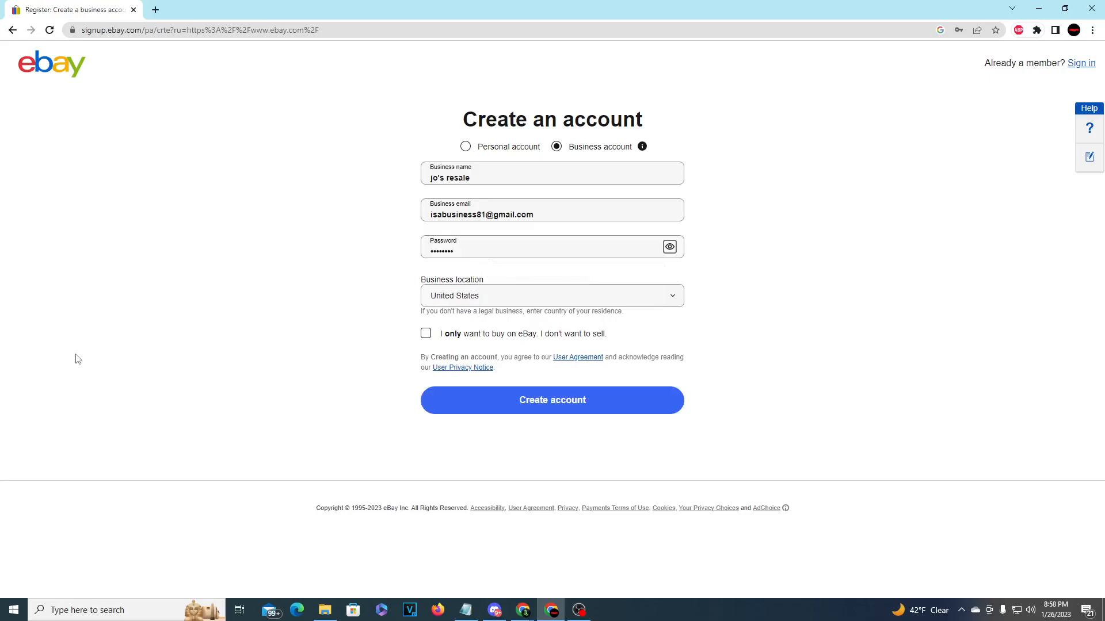
pyautogui.click(477, 297)
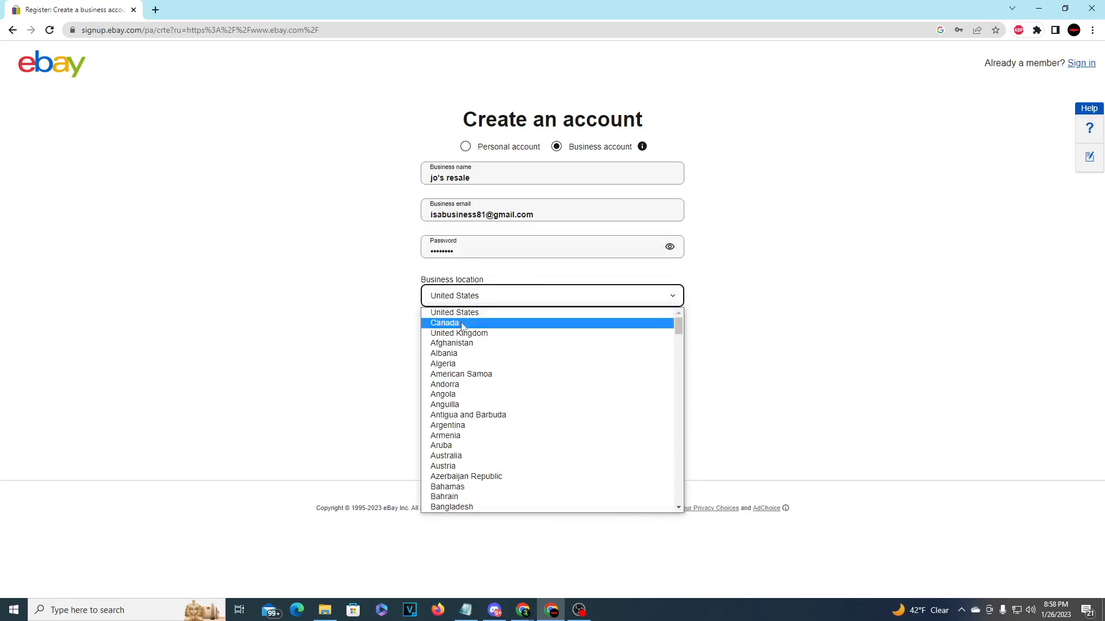
pyautogui.click(394, 311)
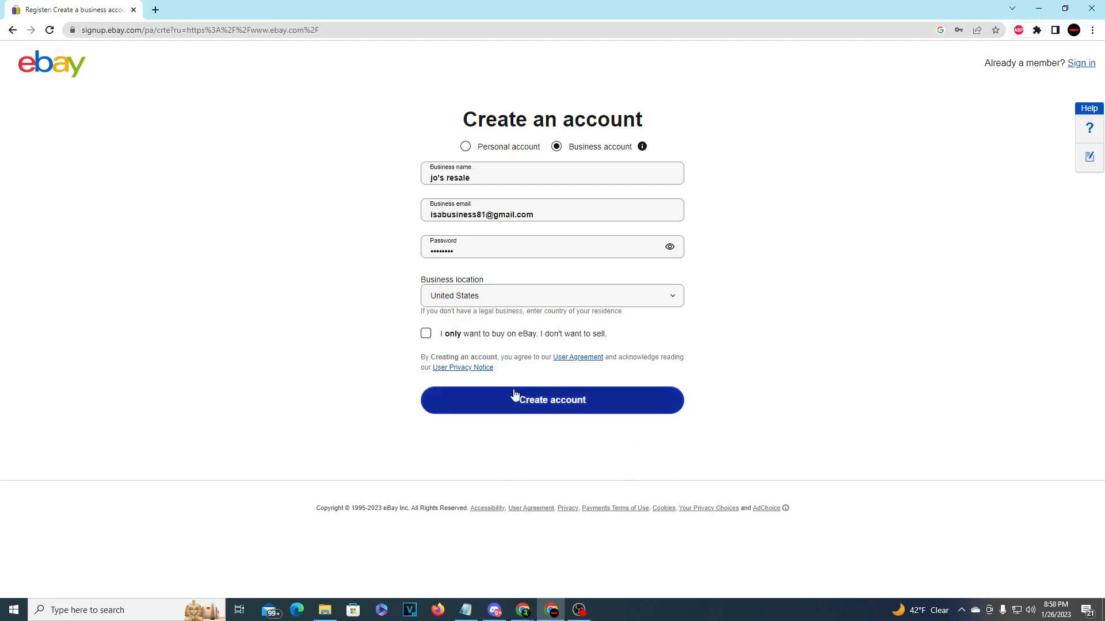
pyautogui.click(542, 411)
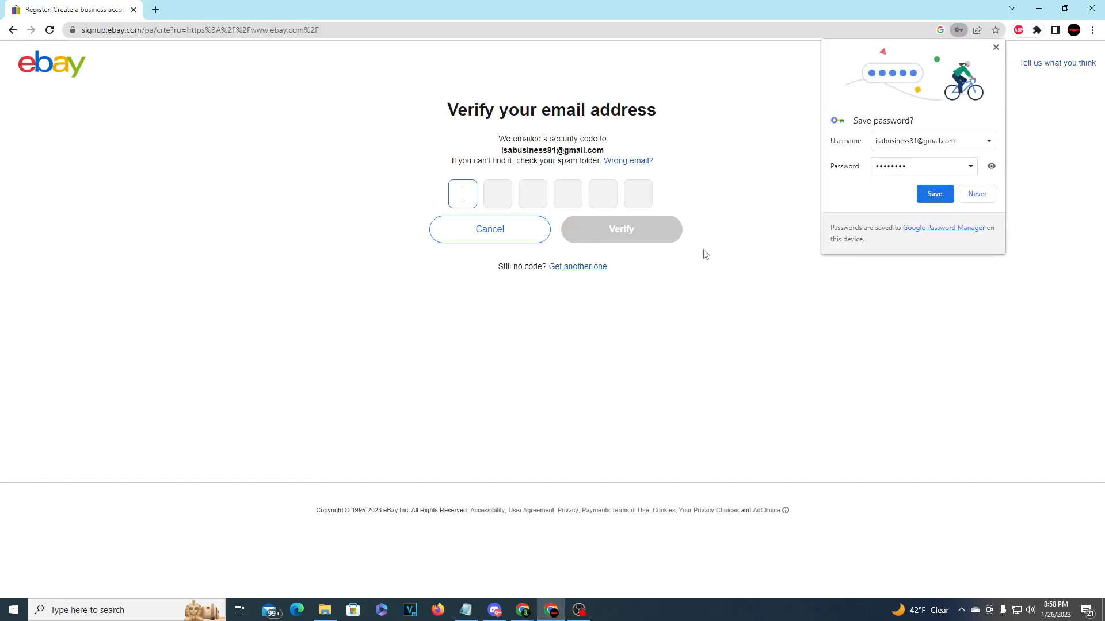
# - Dismiss Chrome's save-password offer and open a new browser tab
pyautogui.click(995, 48)
pyautogui.click(1073, 30)
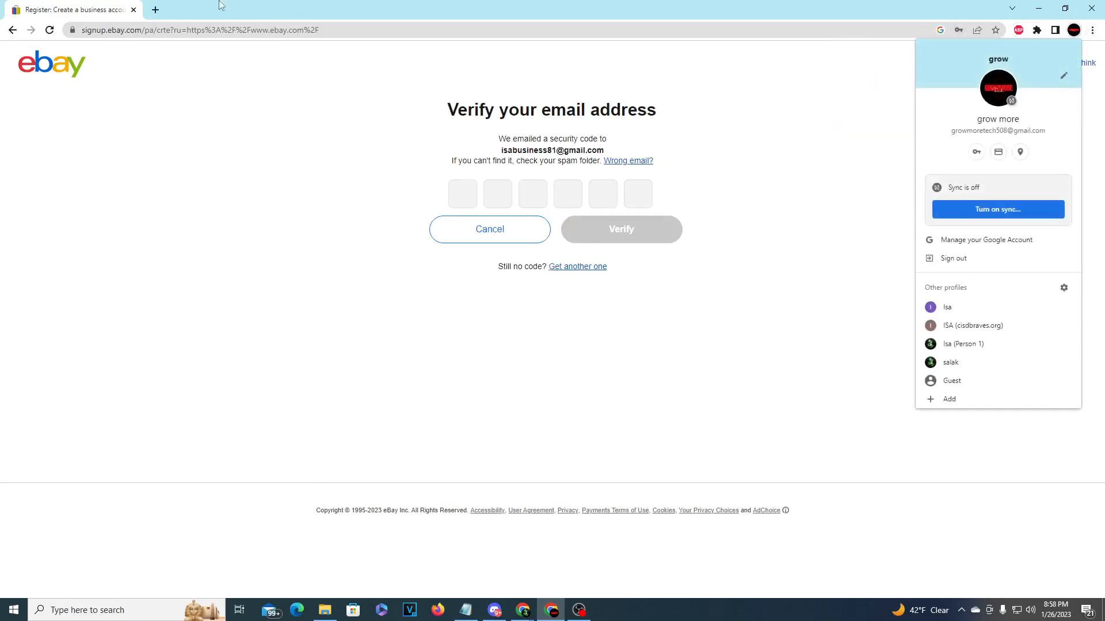
pyautogui.click(155, 10)
# - Search for gmail, open Gmail and switch to the business e-mail account's inbox
pyautogui.write('gmail')
pyautogui.press('Return')
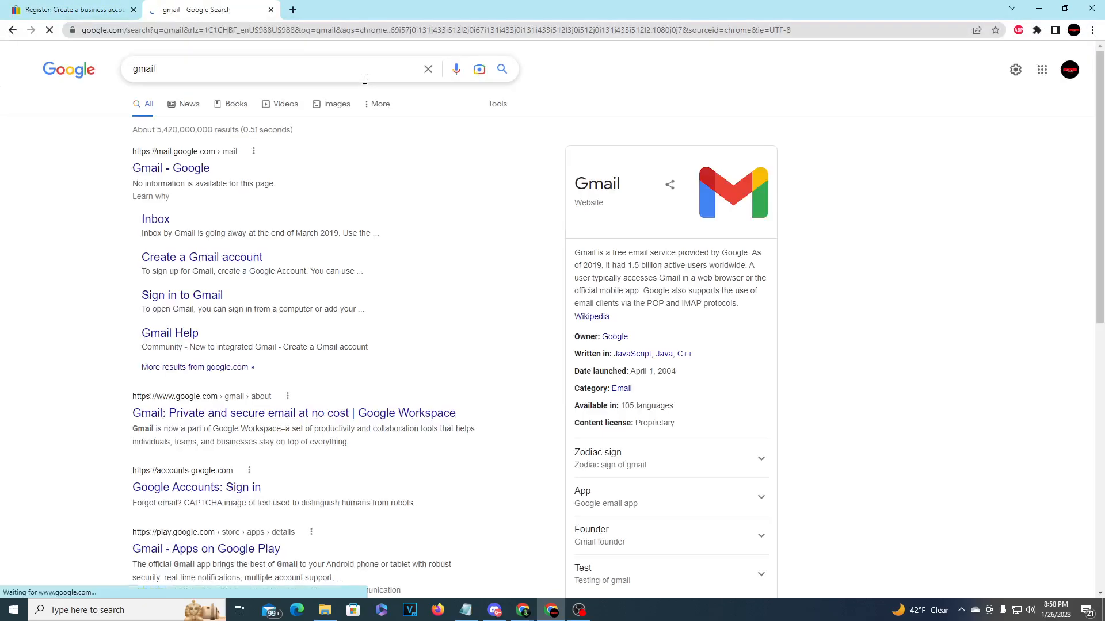
pyautogui.click(181, 166)
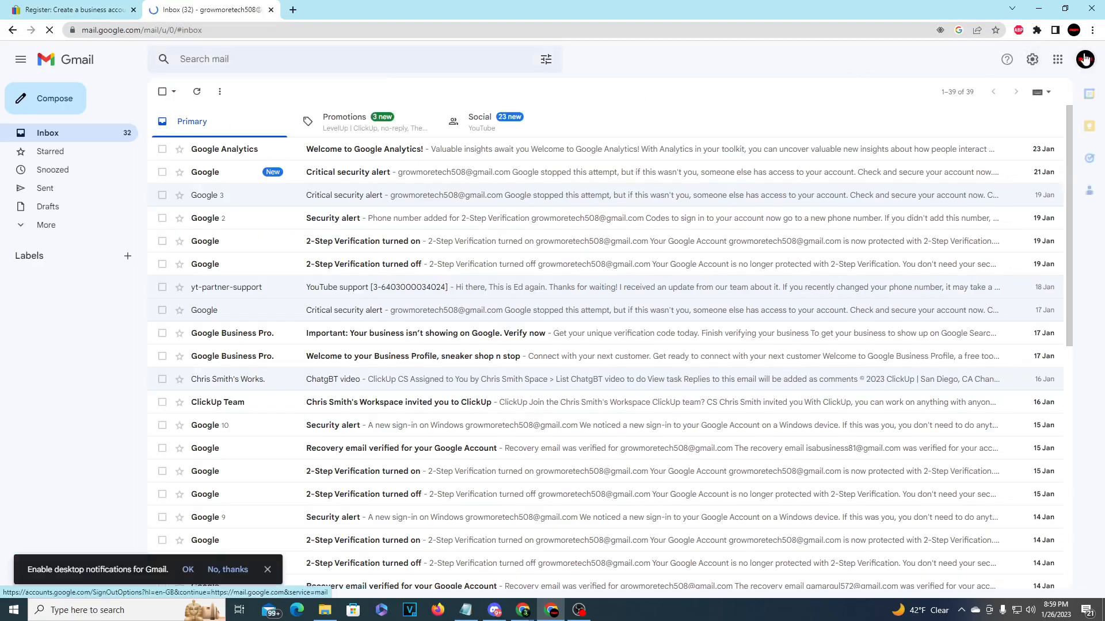
pyautogui.click(1085, 60)
pyautogui.click(1017, 192)
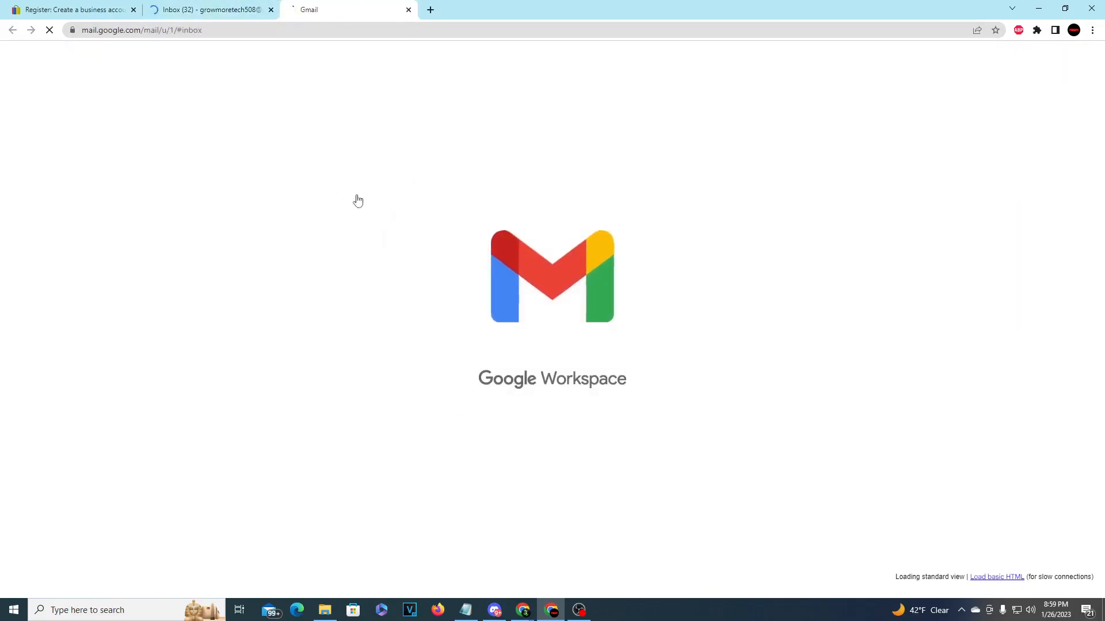
# - Copy the security code from eBay's email and return to the eBay verification tab
pyautogui.click(402, 249)
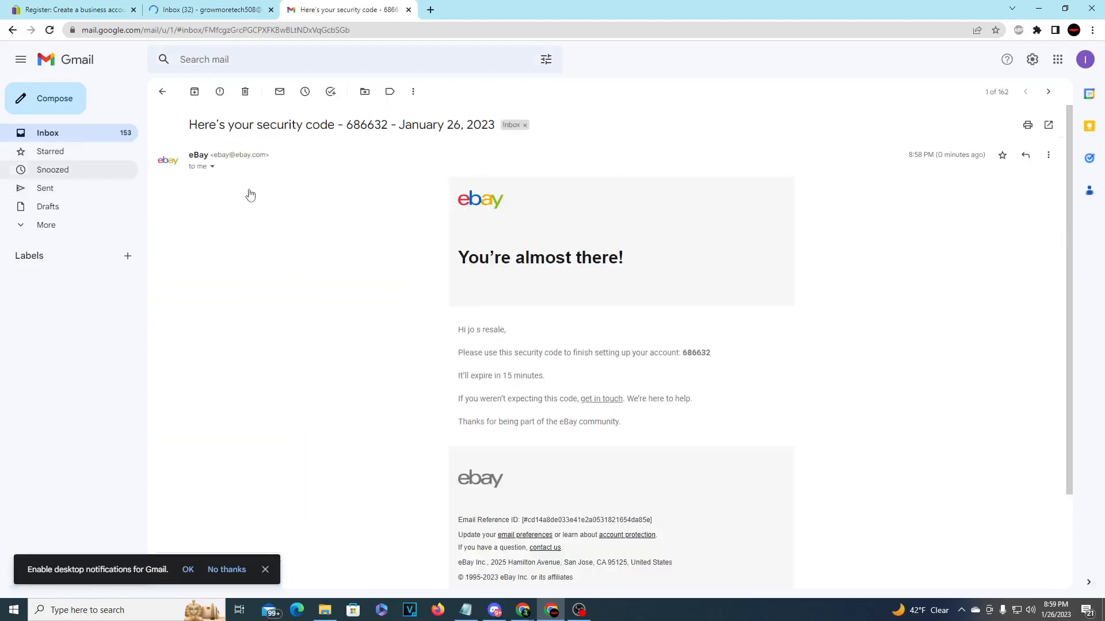
pyautogui.doubleClick(700, 353)
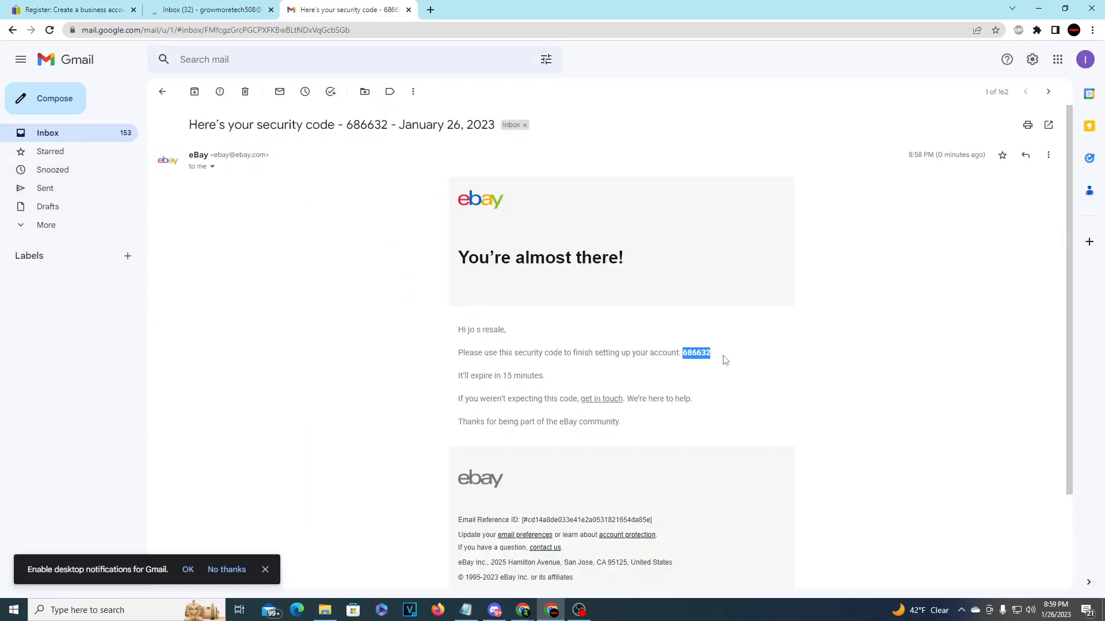
pyautogui.hotkey('ctrl', 'c')
pyautogui.click(87, 10)
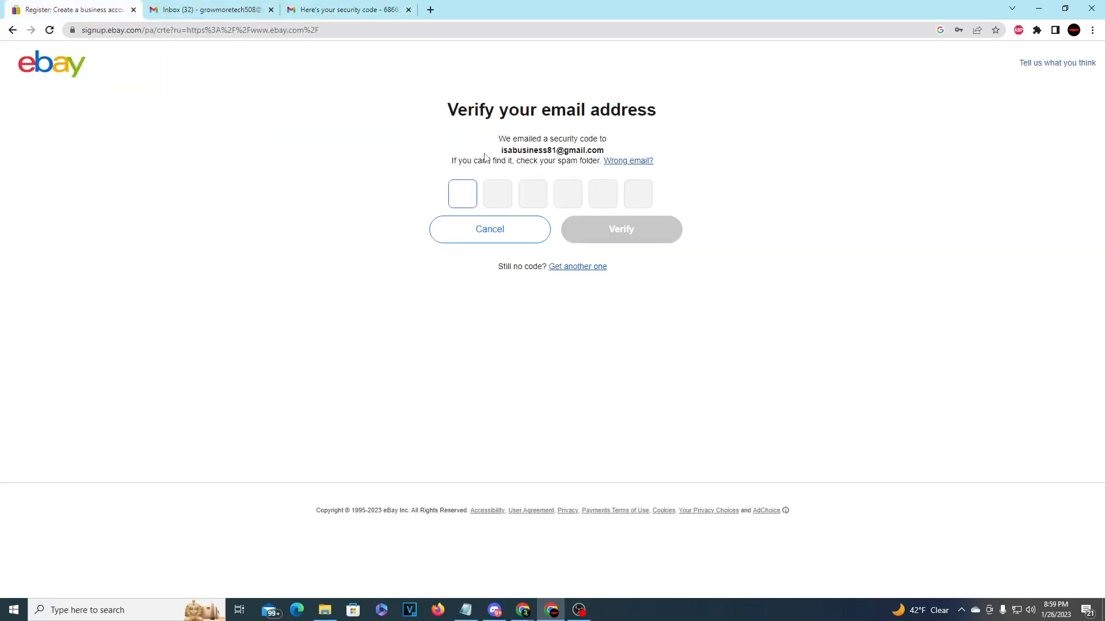
# - Paste and verify the security code, then take the first suggested username and continue
pyautogui.hotkey('ctrl', 'v')
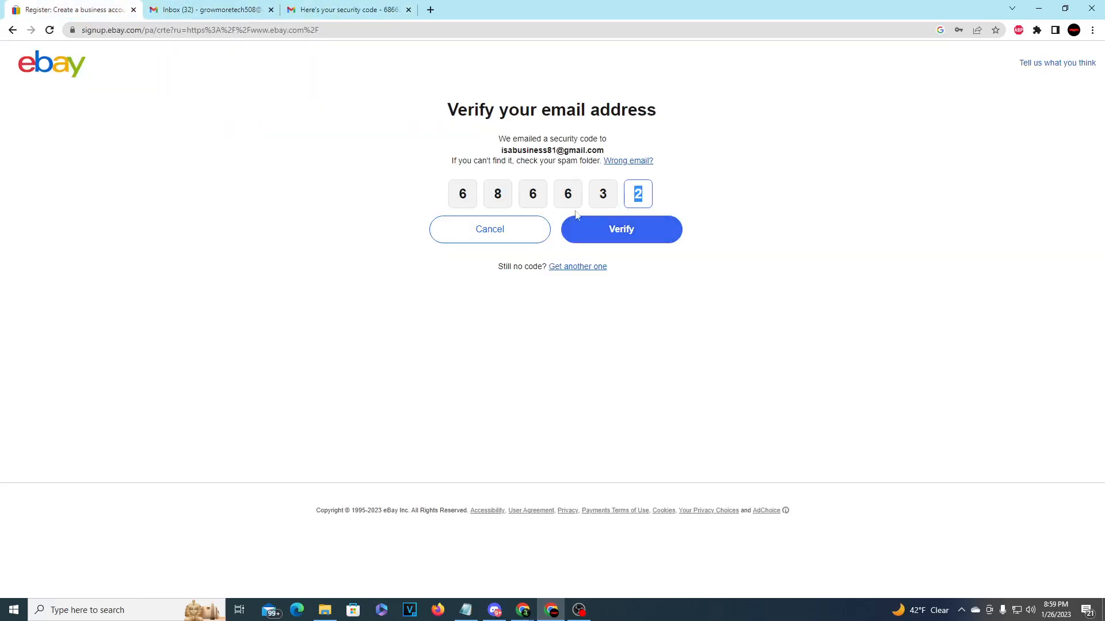
pyautogui.click(657, 238)
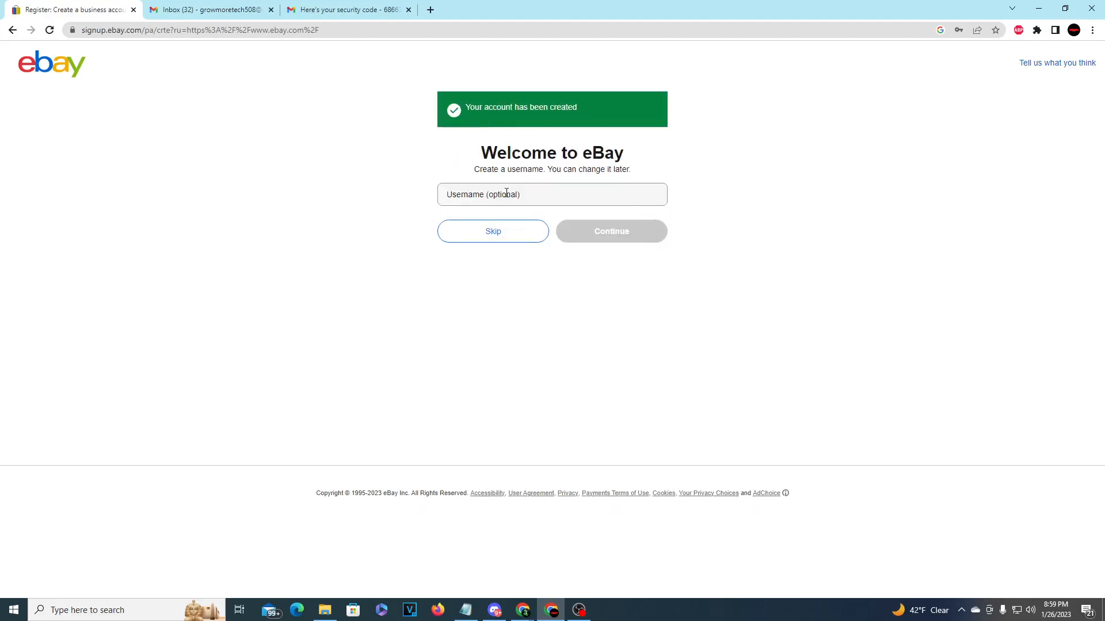
pyautogui.click(506, 193)
pyautogui.press('Down')
pyautogui.press('Return')
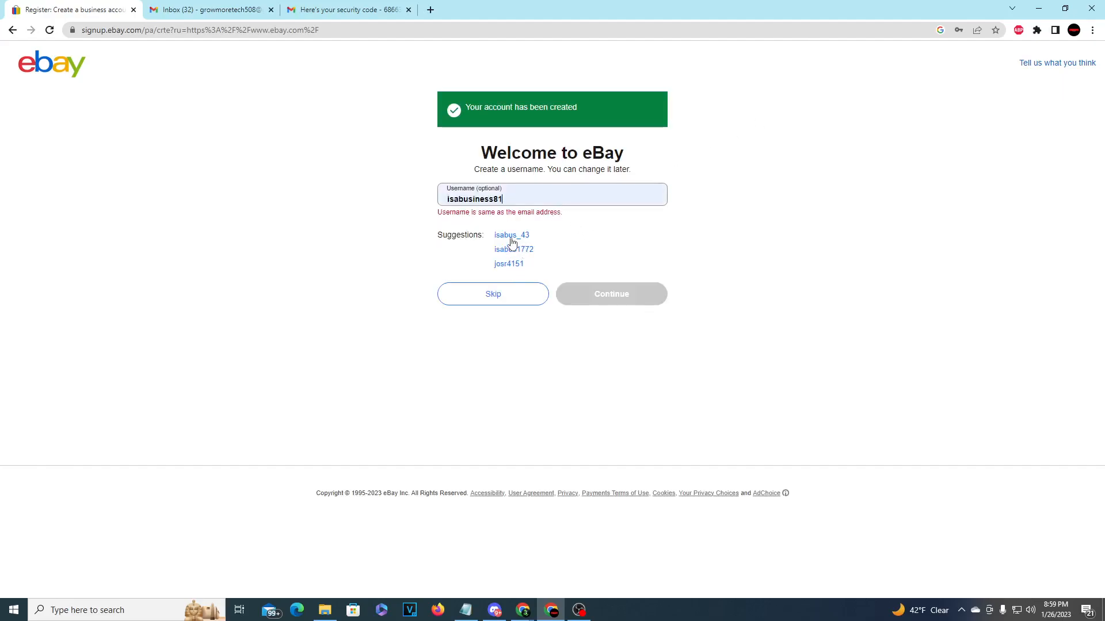
pyautogui.click(511, 236)
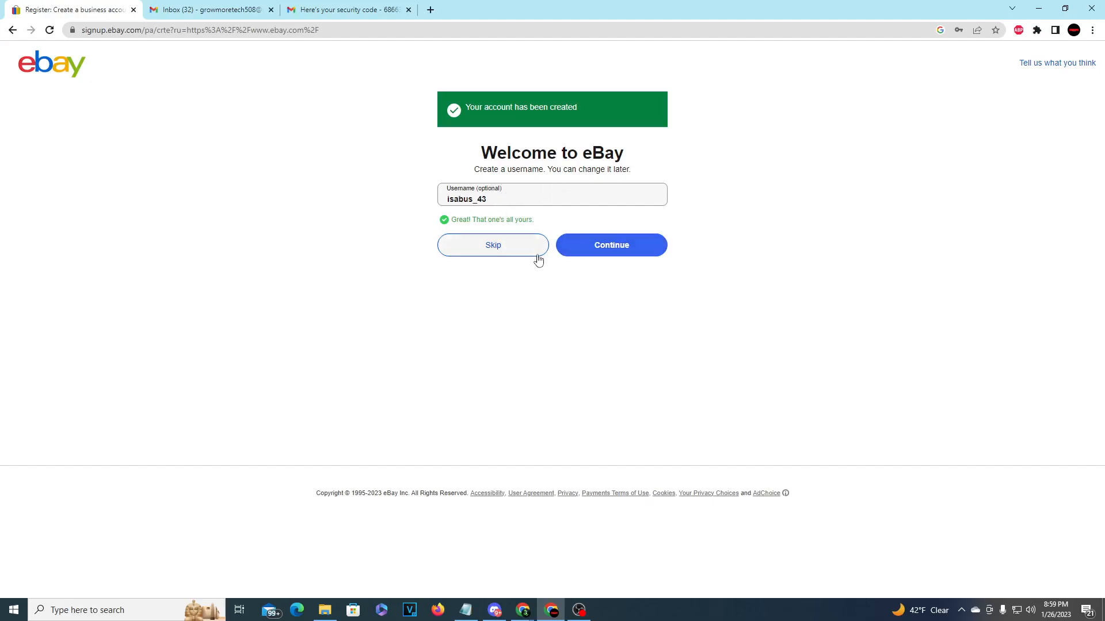
pyautogui.click(612, 239)
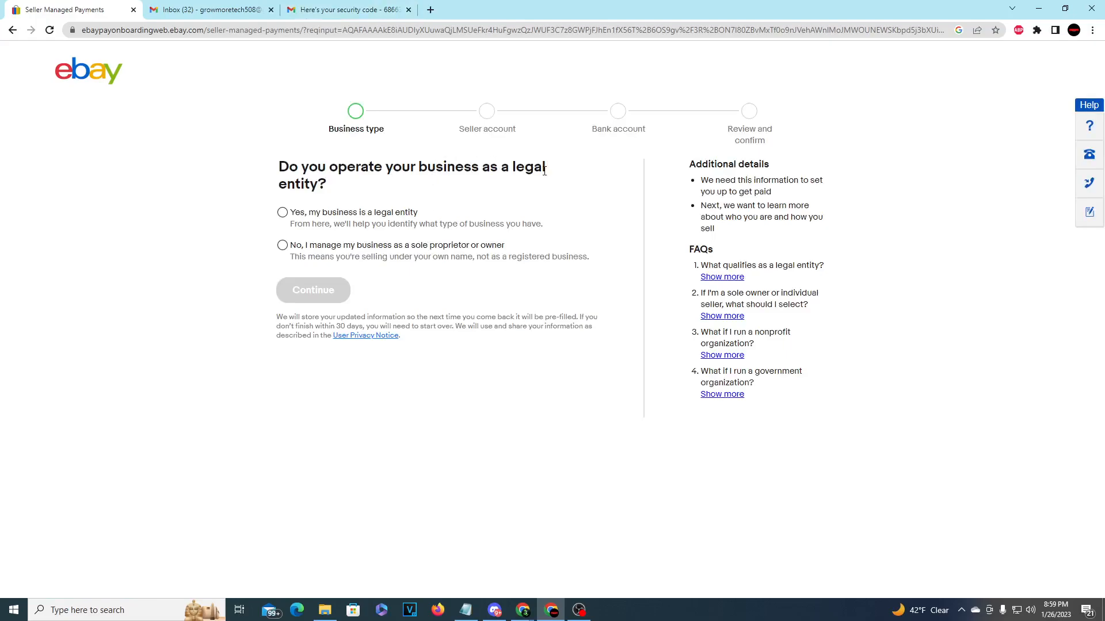
# - Select 'No, I manage my business as a sole proprietor or owner' and continue
pyautogui.moveTo(445, 171); pyautogui.dragTo(501, 172)
pyautogui.click(501, 173)
pyautogui.moveTo(422, 163); pyautogui.dragTo(542, 174)
pyautogui.click(495, 160)
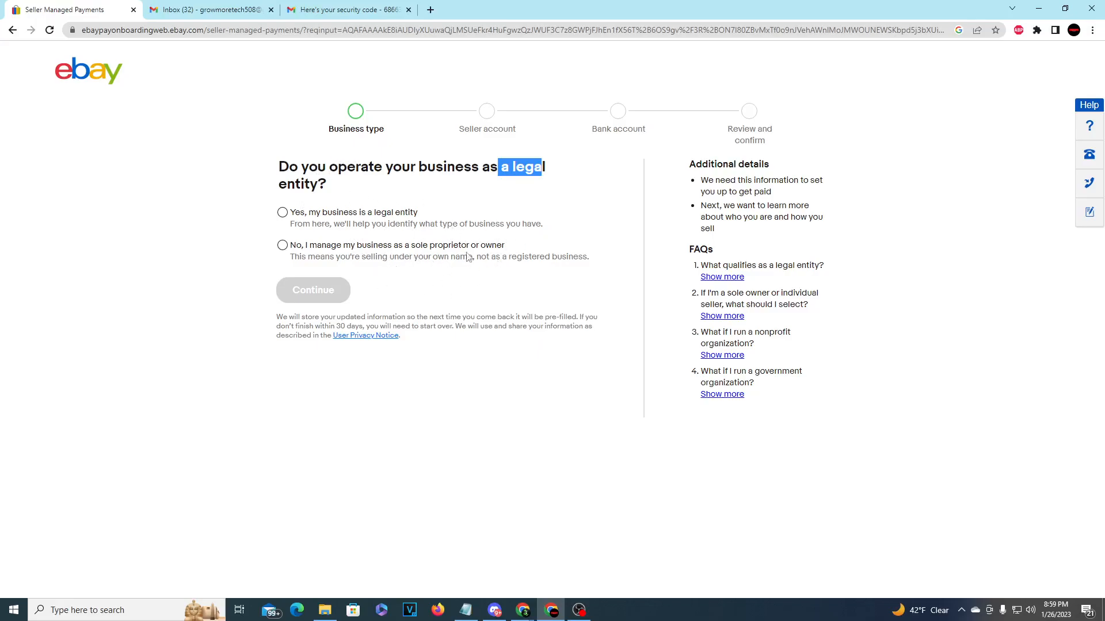
pyautogui.click(441, 255)
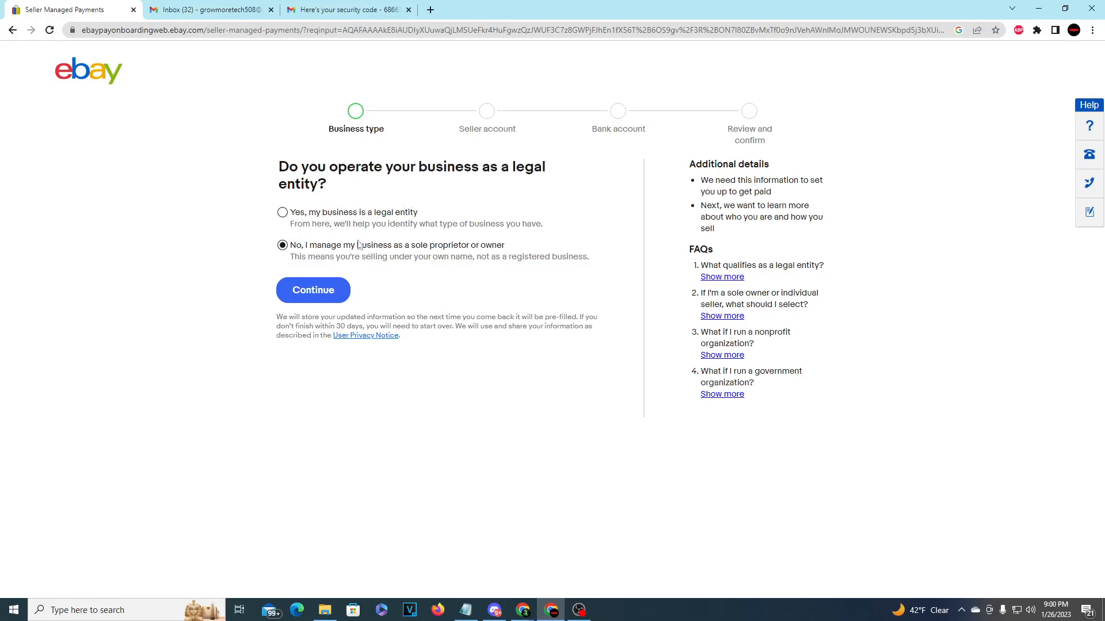
pyautogui.click(329, 292)
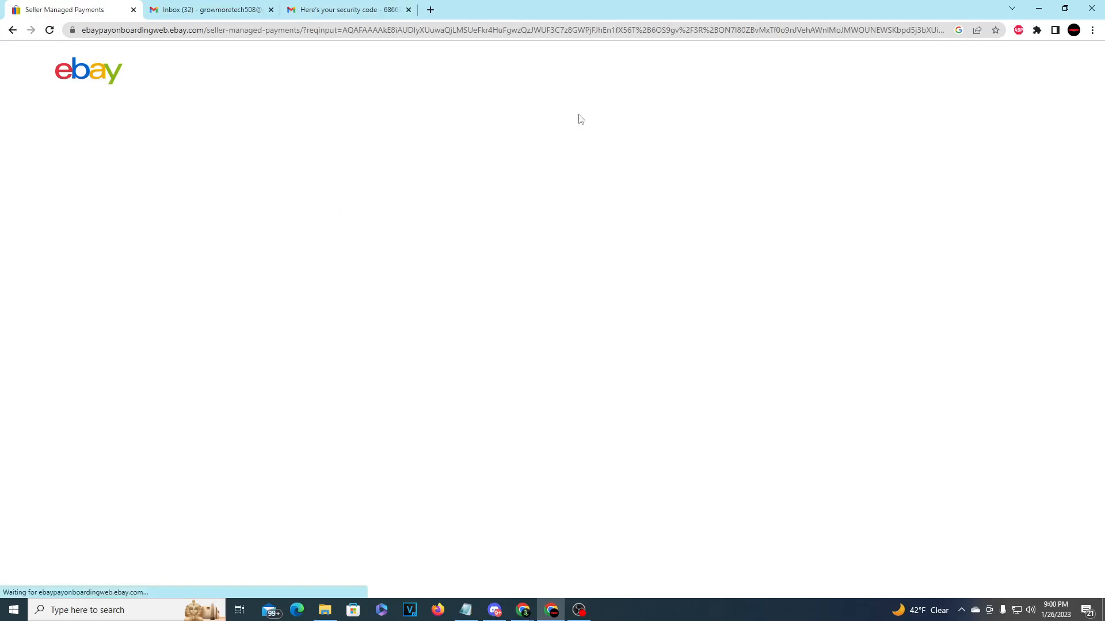
# - Enter the owner's first, middle and last name
pyautogui.click(354, 204)
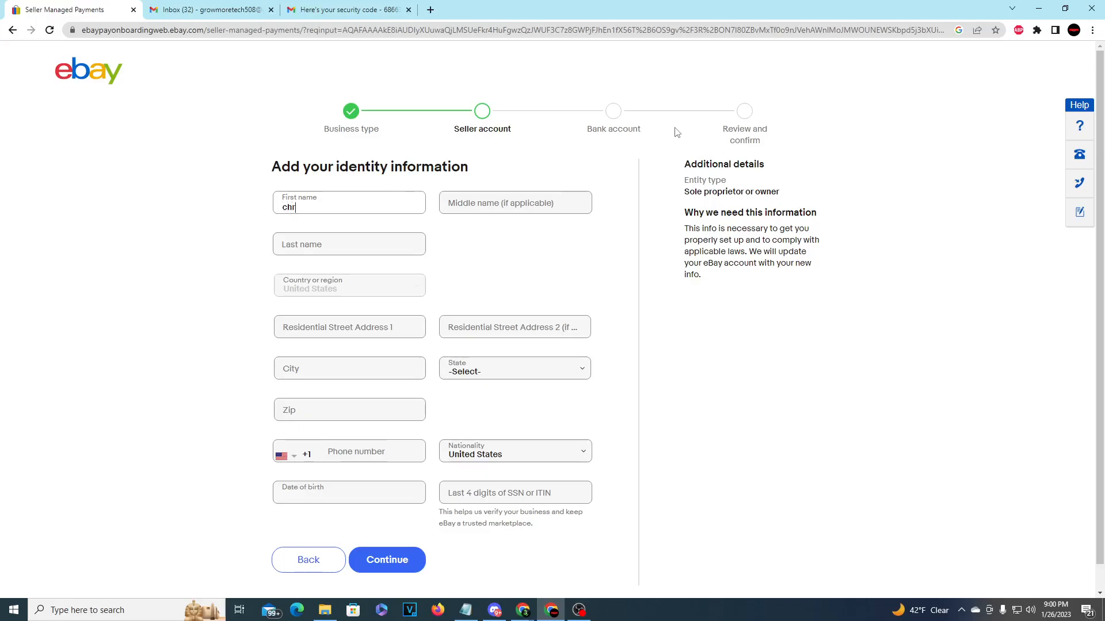
pyautogui.press('Tab')
pyautogui.write('s')
pyautogui.click(391, 241)
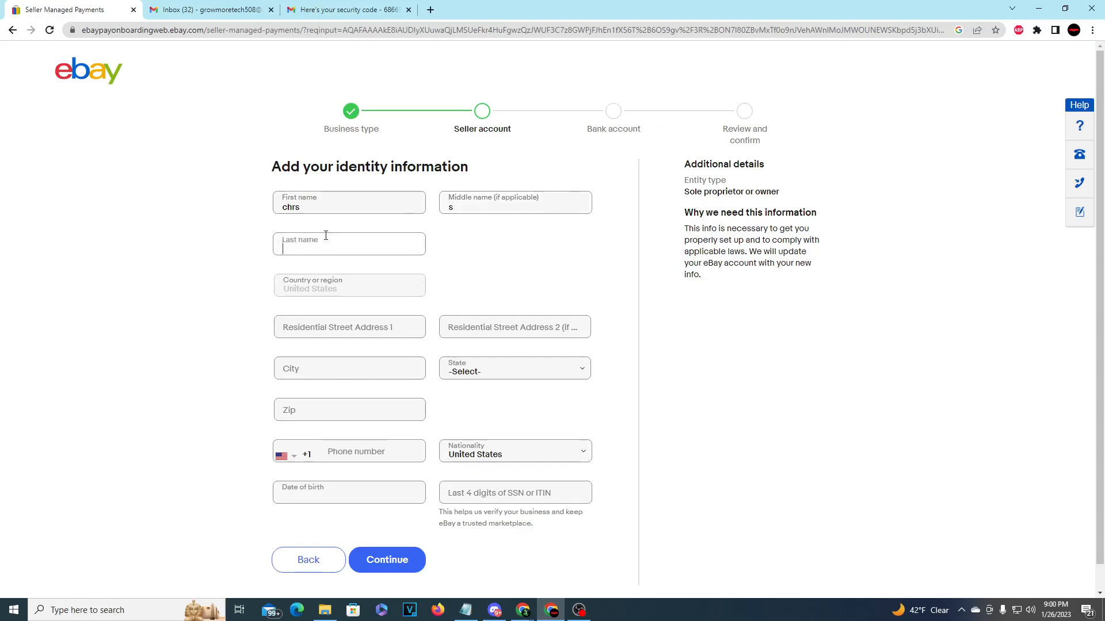
# - Type the residential street address and accept the first suggested address for city, state and zip
pyautogui.click(396, 328)
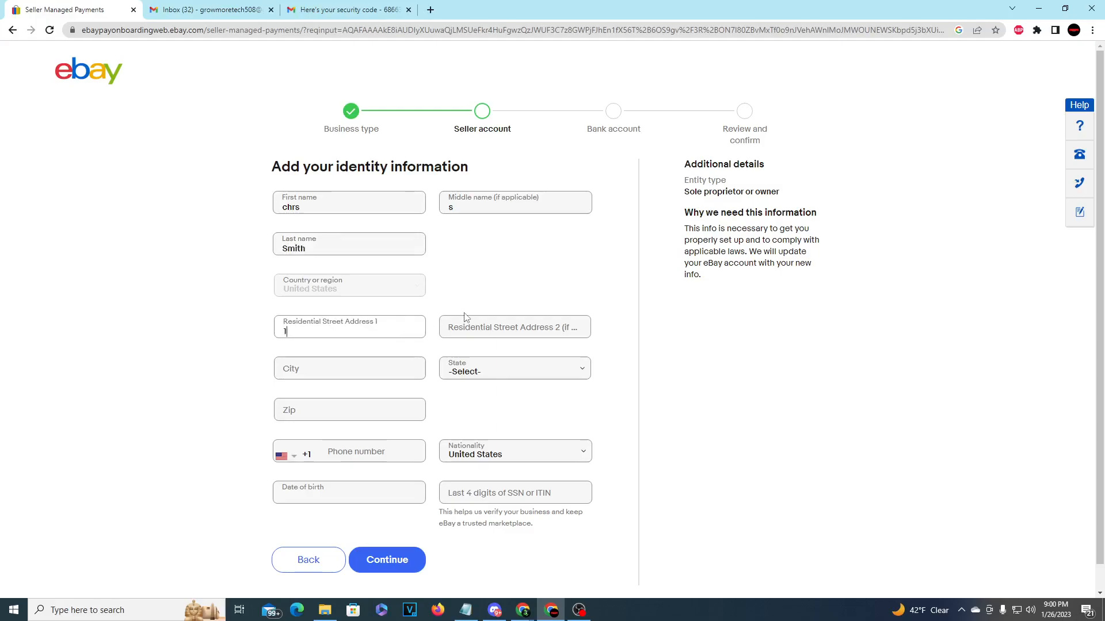
pyautogui.write('123 mat')
pyautogui.press('BackSpace')
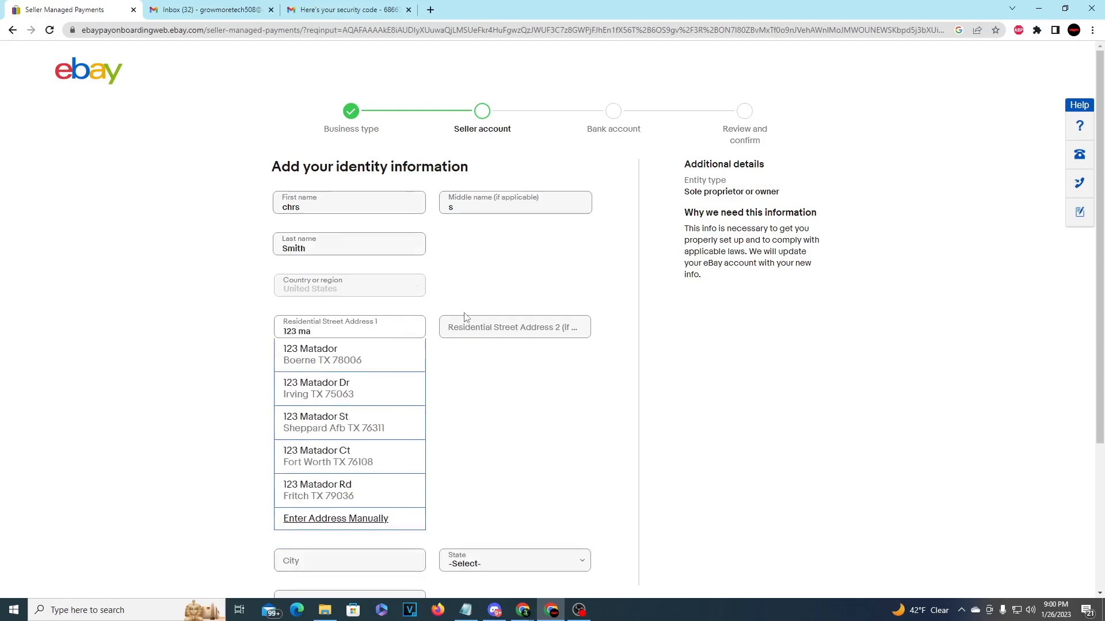
pyautogui.write('in st')
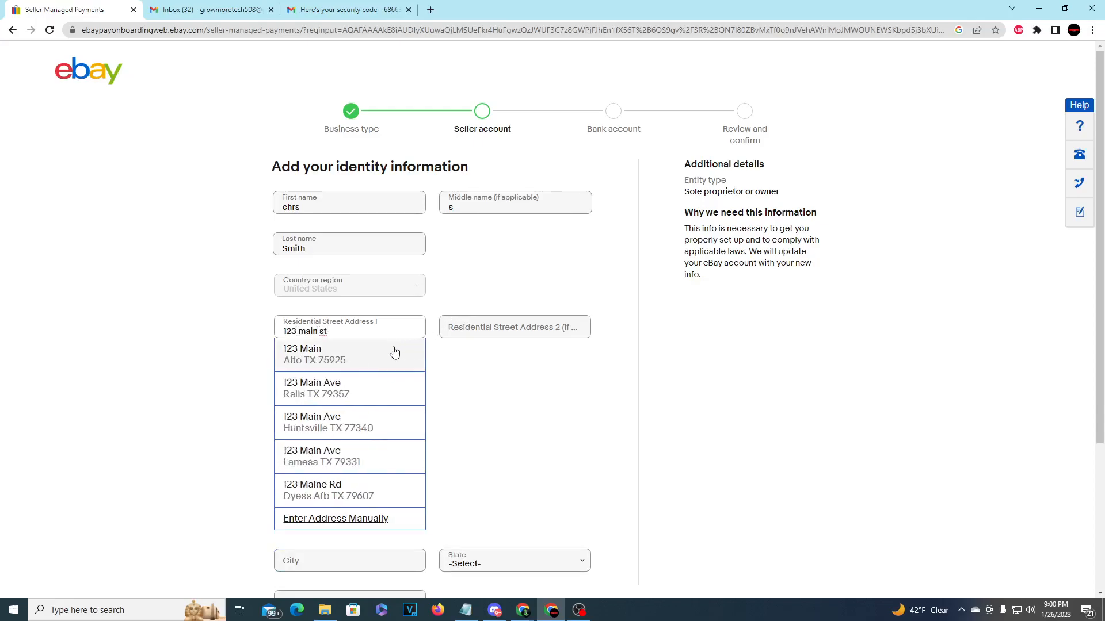
pyautogui.click(394, 352)
pyautogui.scroll(-1, 468, 358)
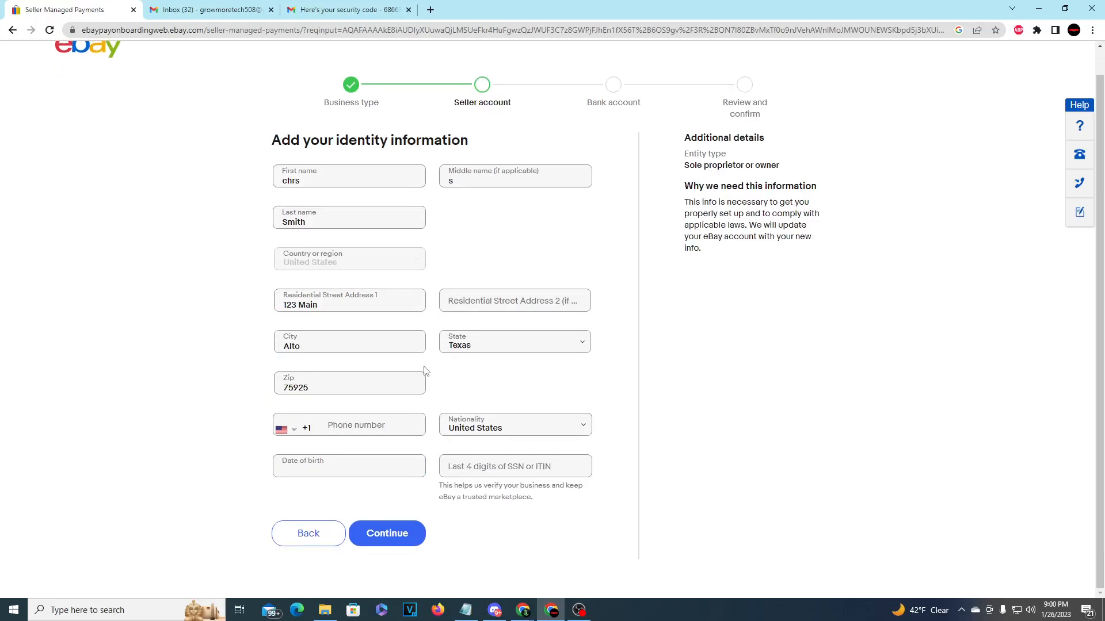
pyautogui.click(414, 545)
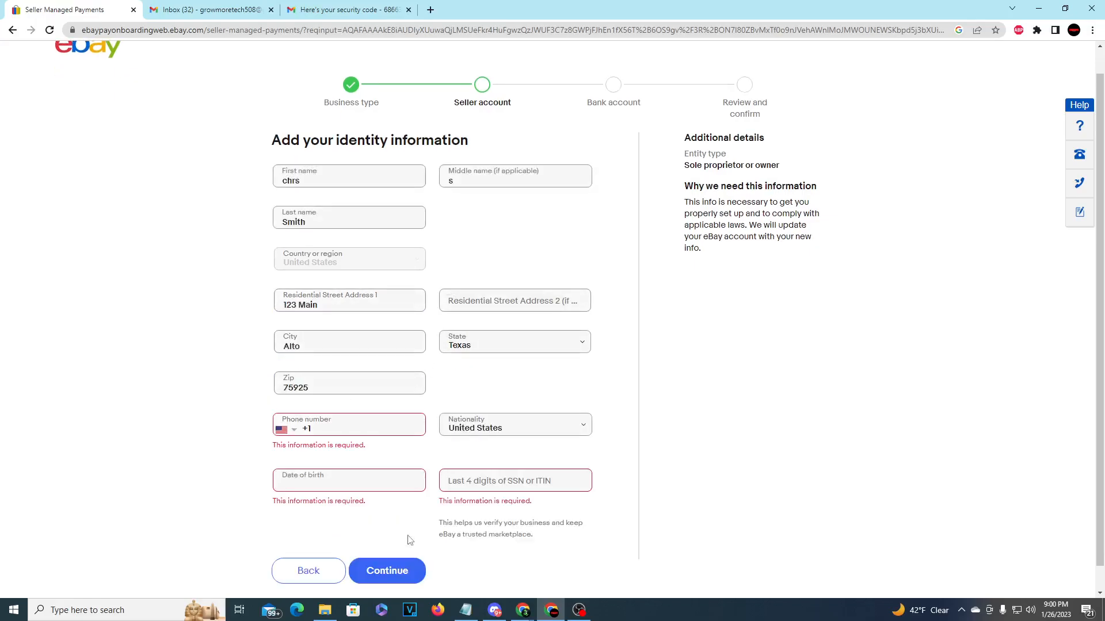
# - Fill in the last four SSN digits, date of birth and phone number, then submit
pyautogui.scroll(-1, 633, 460)
pyautogui.click(527, 459)
pyautogui.scroll(1, 527, 460)
pyautogui.click(351, 481)
pyautogui.write('12/23/')
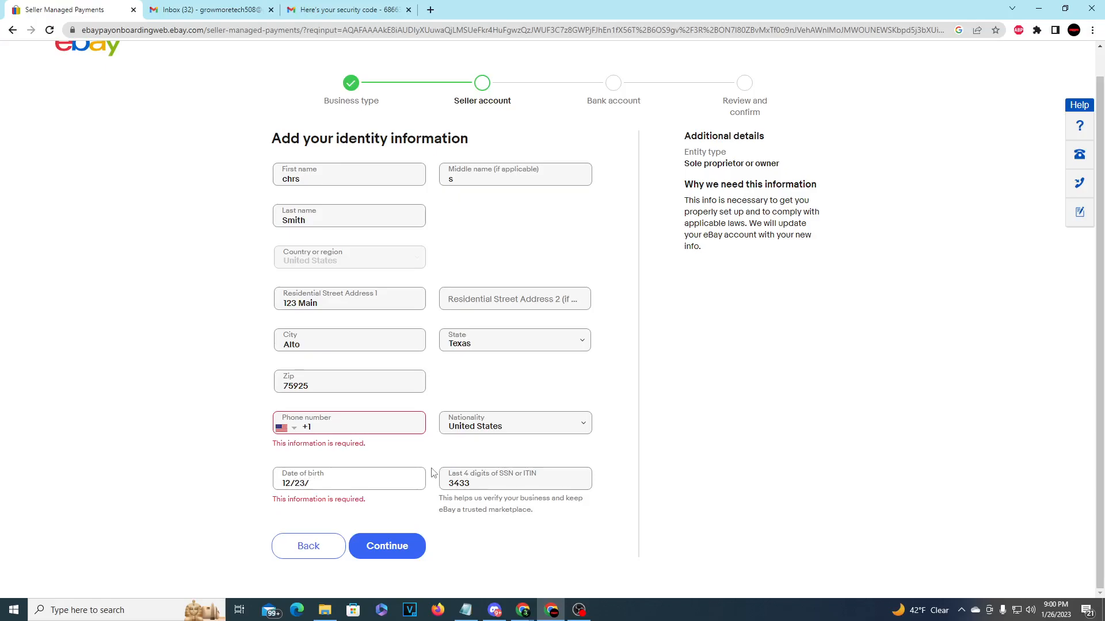
pyautogui.write('2000')
pyautogui.click(390, 547)
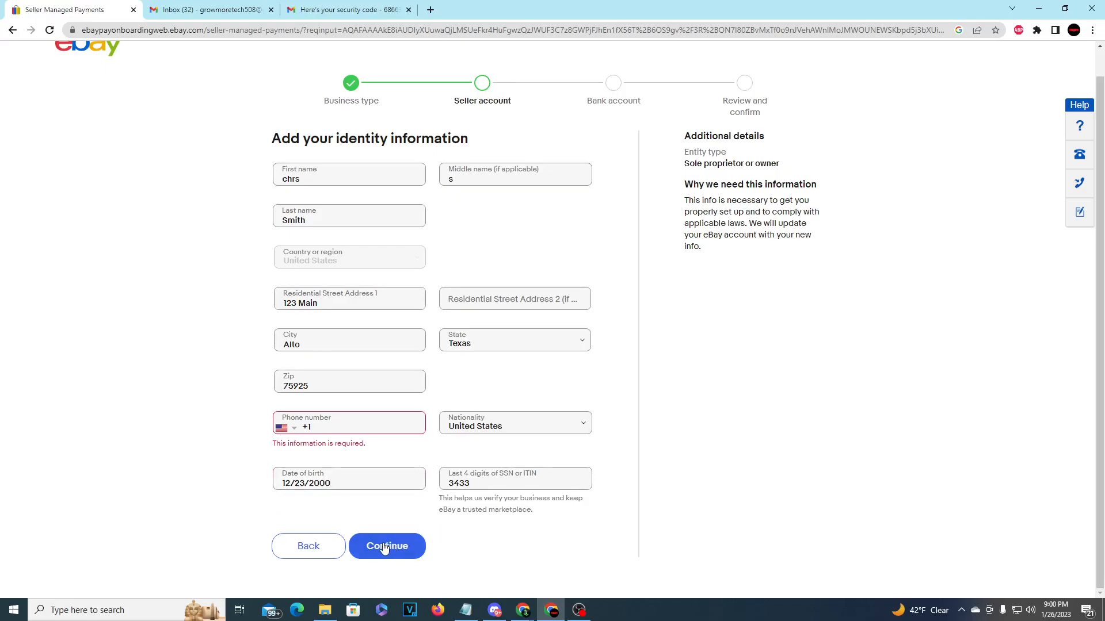
pyautogui.click(353, 428)
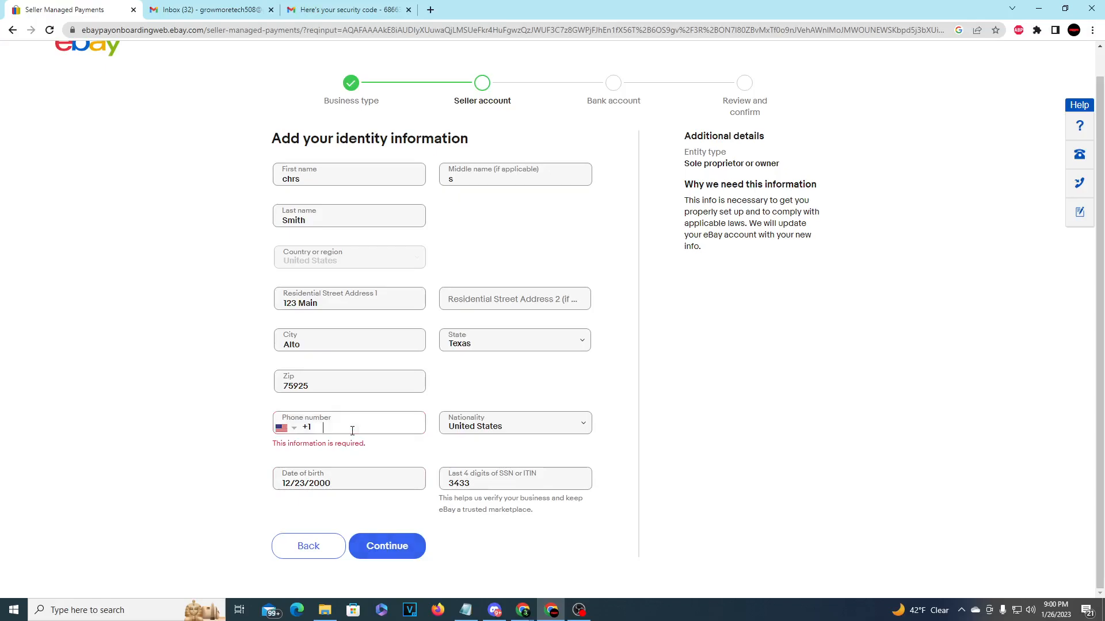
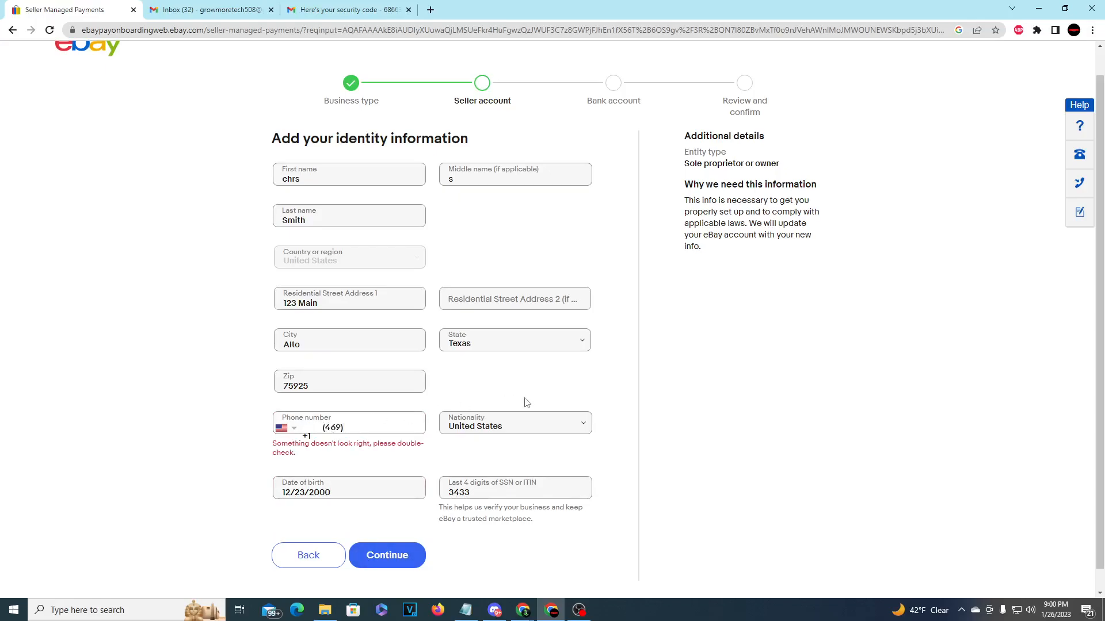
pyautogui.press('Return')
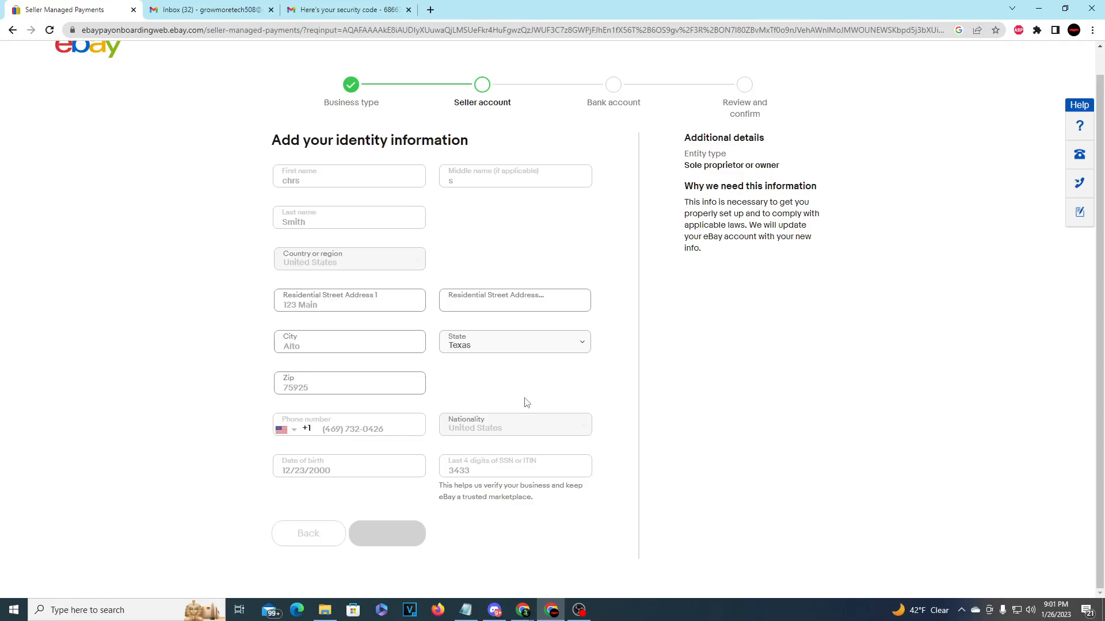
# - Request a texted security code, enter it, and verify the phone number
pyautogui.scroll(-3, 495, 424)
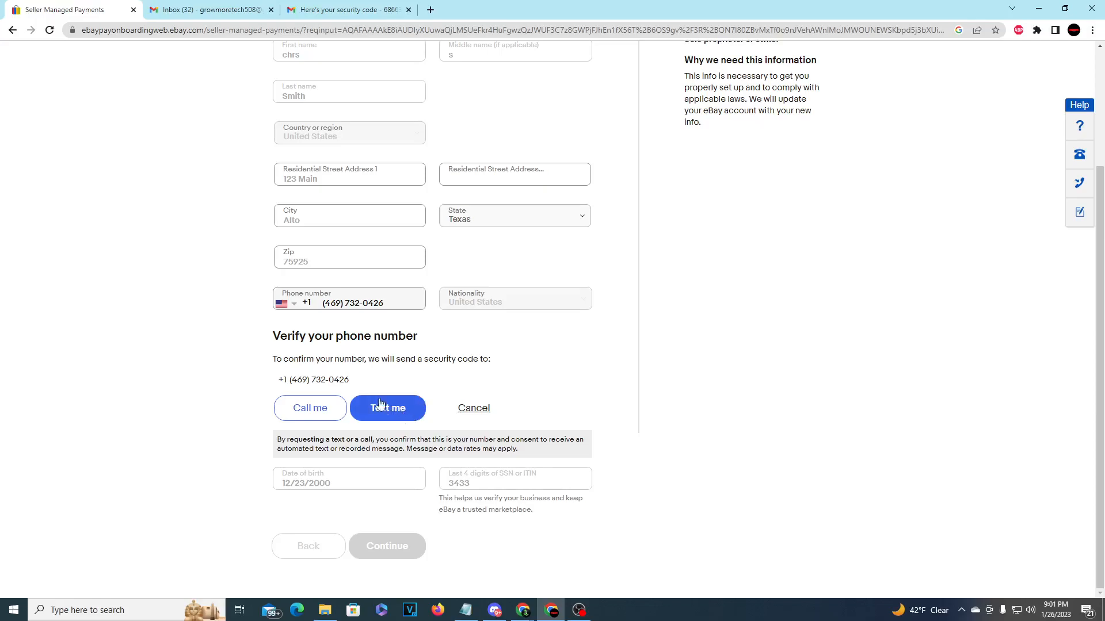
pyautogui.moveTo(424, 359); pyautogui.dragTo(489, 359)
pyautogui.click(445, 374)
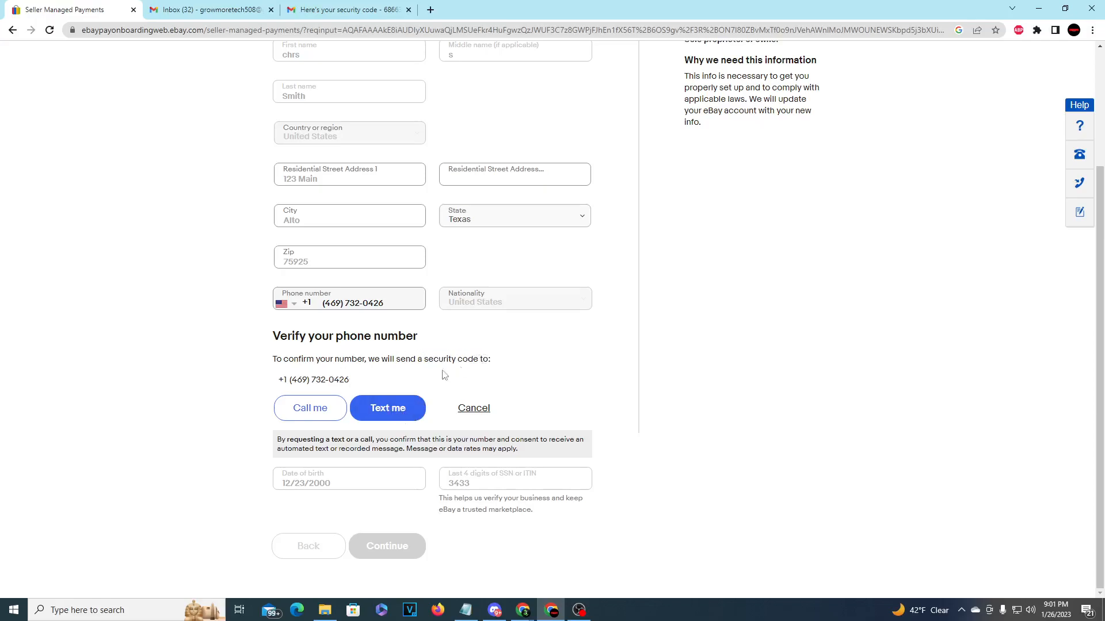
pyautogui.click(386, 410)
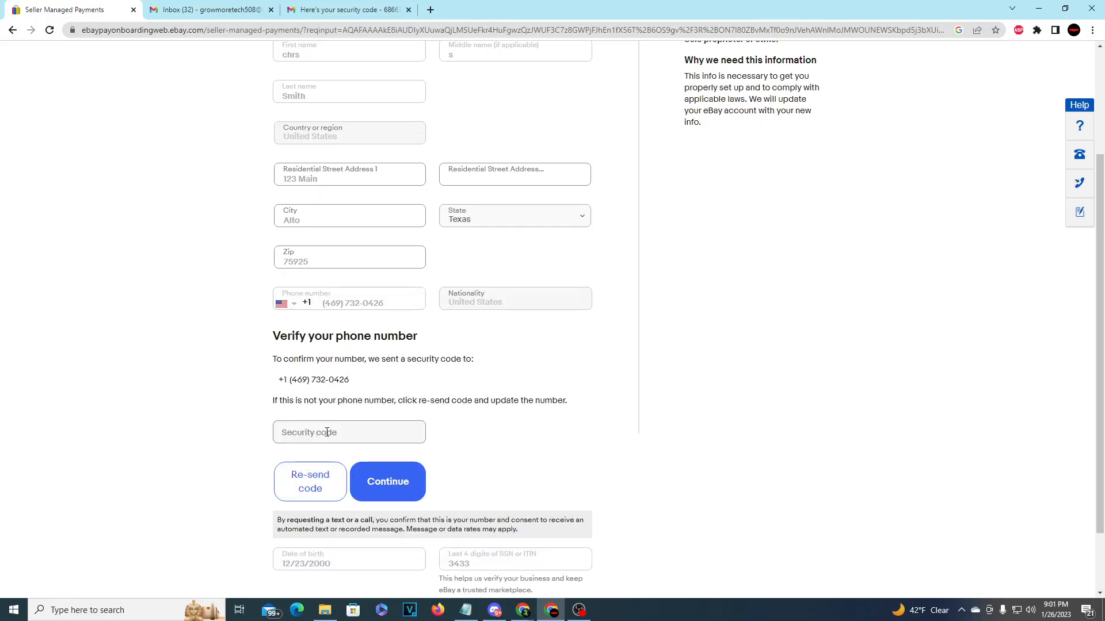
pyautogui.click(326, 432)
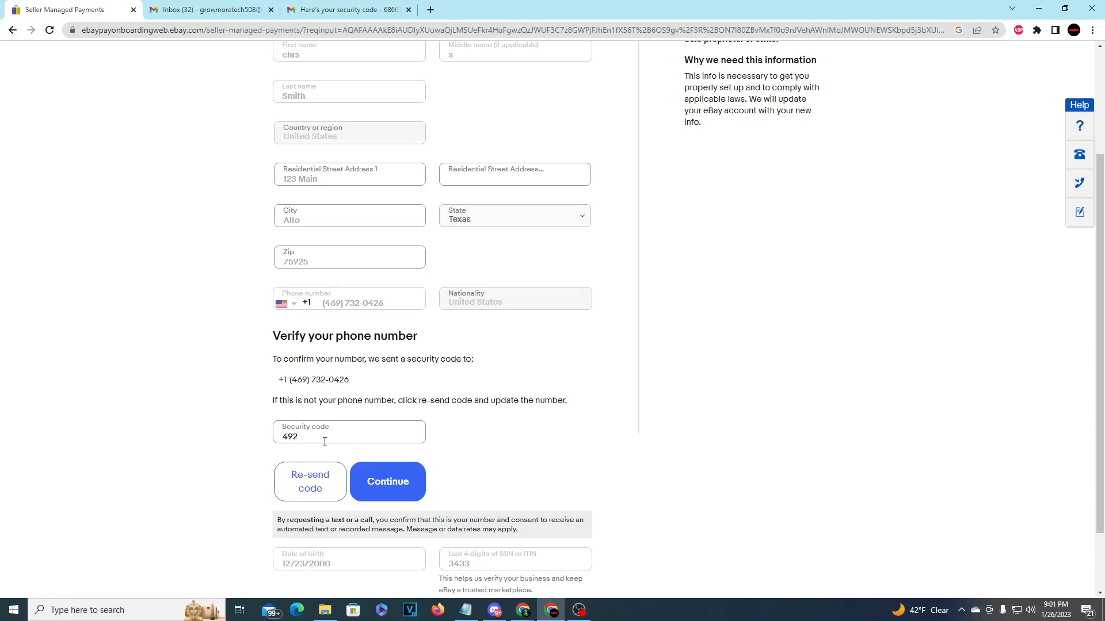
pyautogui.click(374, 487)
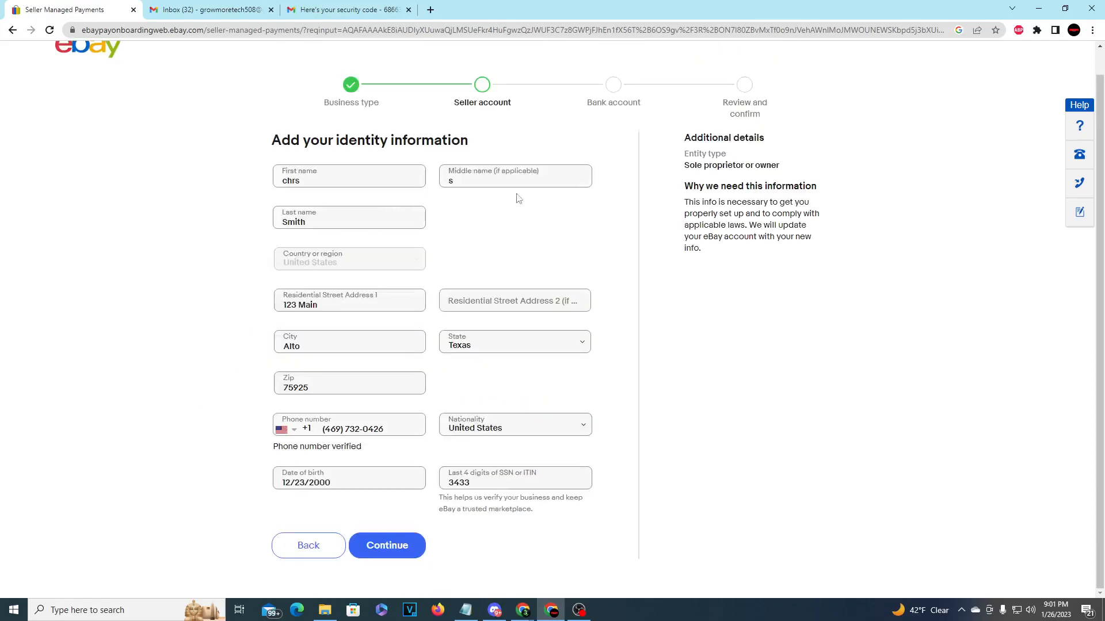
# - Continue to the Bank account step and choose Bank of America to link a checking account
pyautogui.click(394, 544)
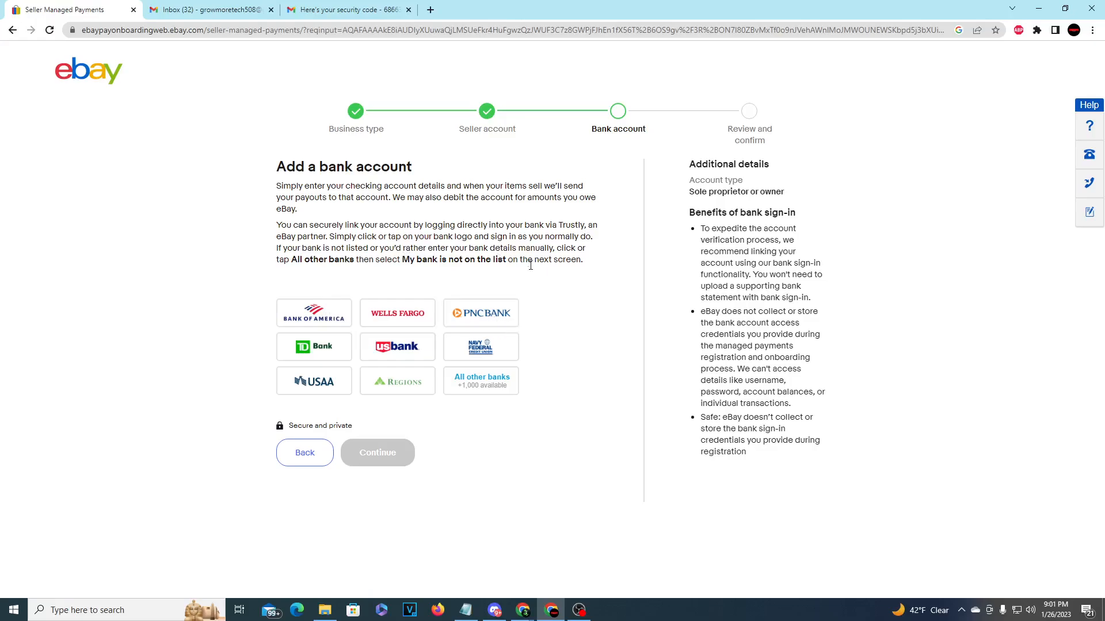
pyautogui.moveTo(534, 261); pyautogui.dragTo(582, 261)
pyautogui.moveTo(401, 248); pyautogui.dragTo(563, 252)
pyautogui.click(352, 318)
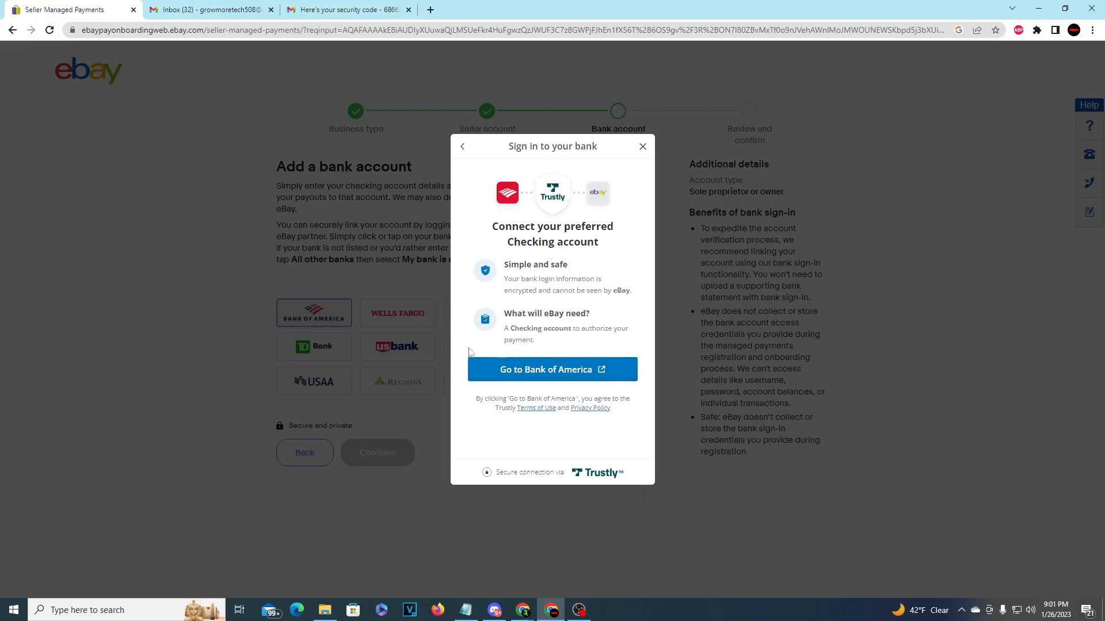
# - Sign in to Bank of America with user ID and password, then close the failed-authentication window
pyautogui.moveTo(521, 315); pyautogui.dragTo(590, 314)
pyautogui.click(565, 371)
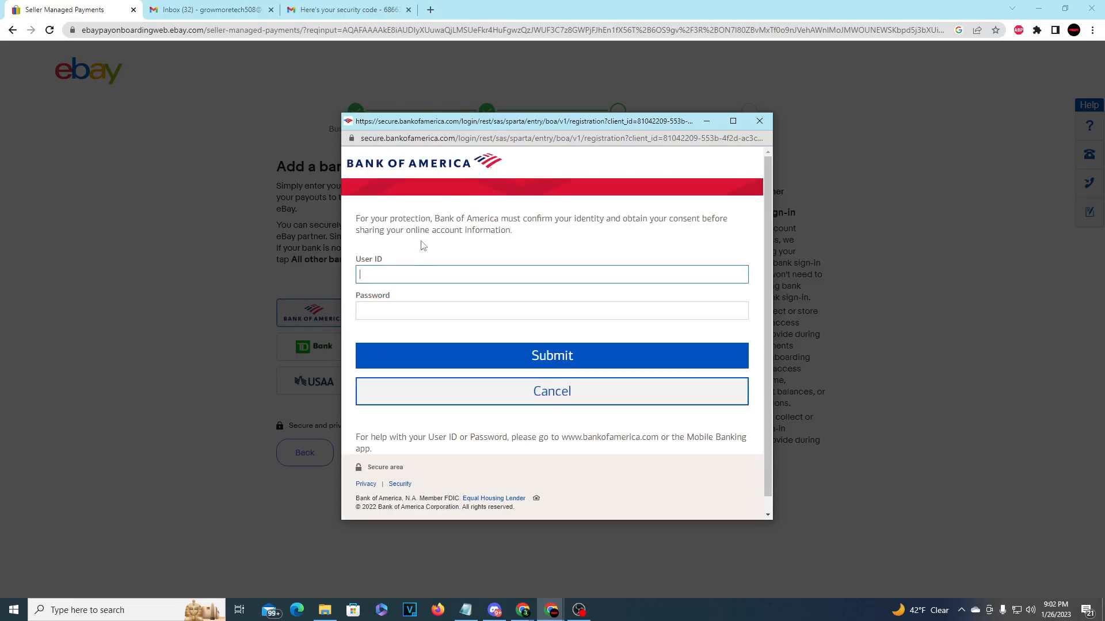
pyautogui.press('Tab')
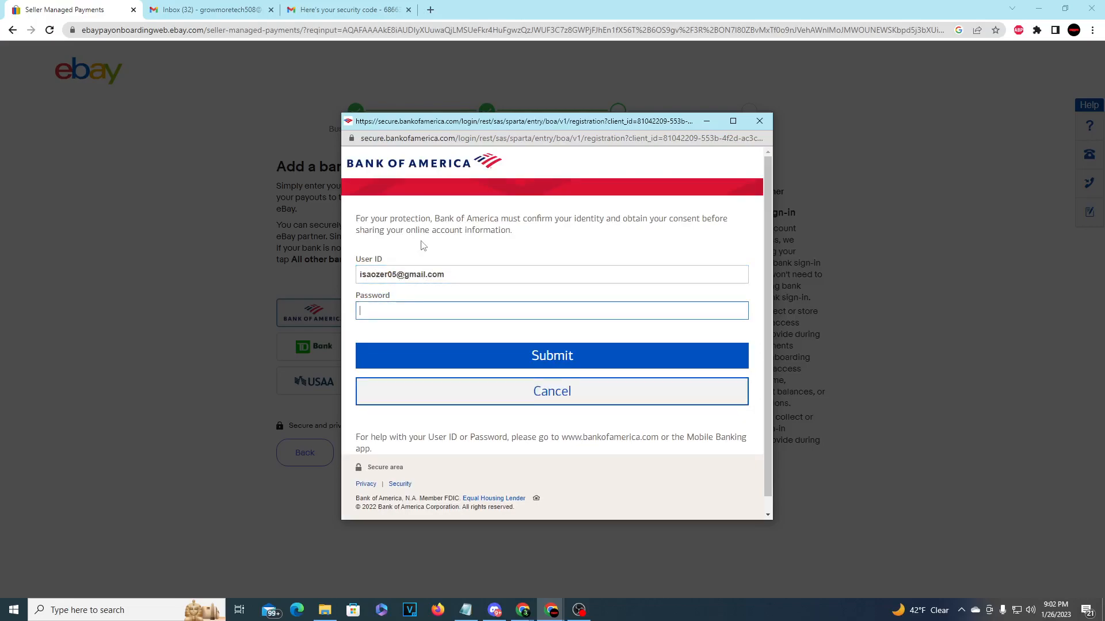
pyautogui.write('******')
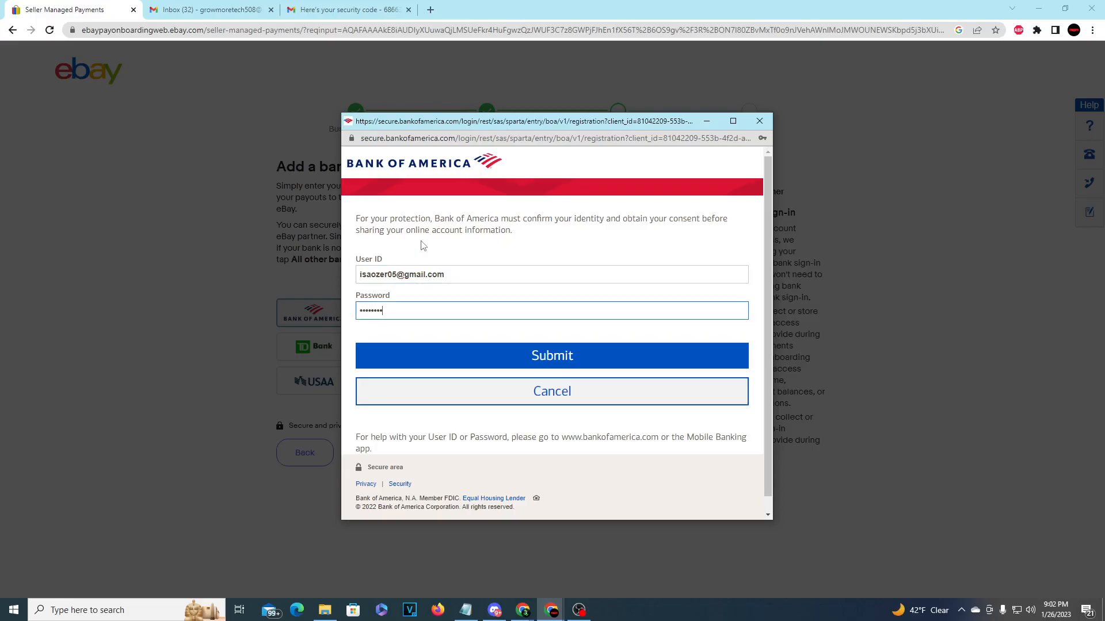
pyautogui.press('Return')
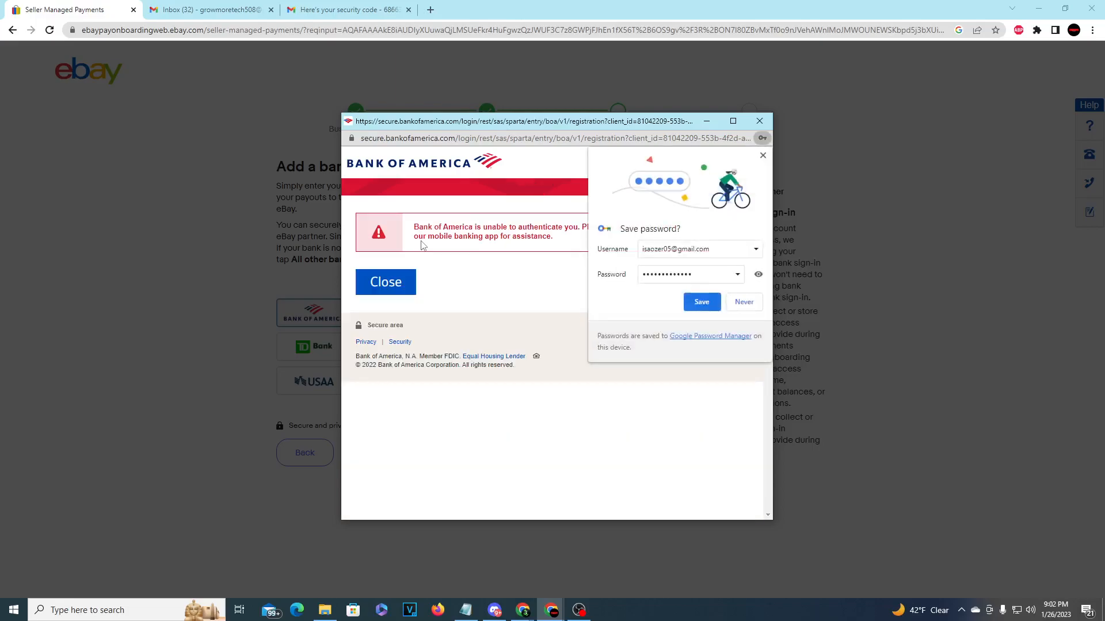
pyautogui.click(701, 302)
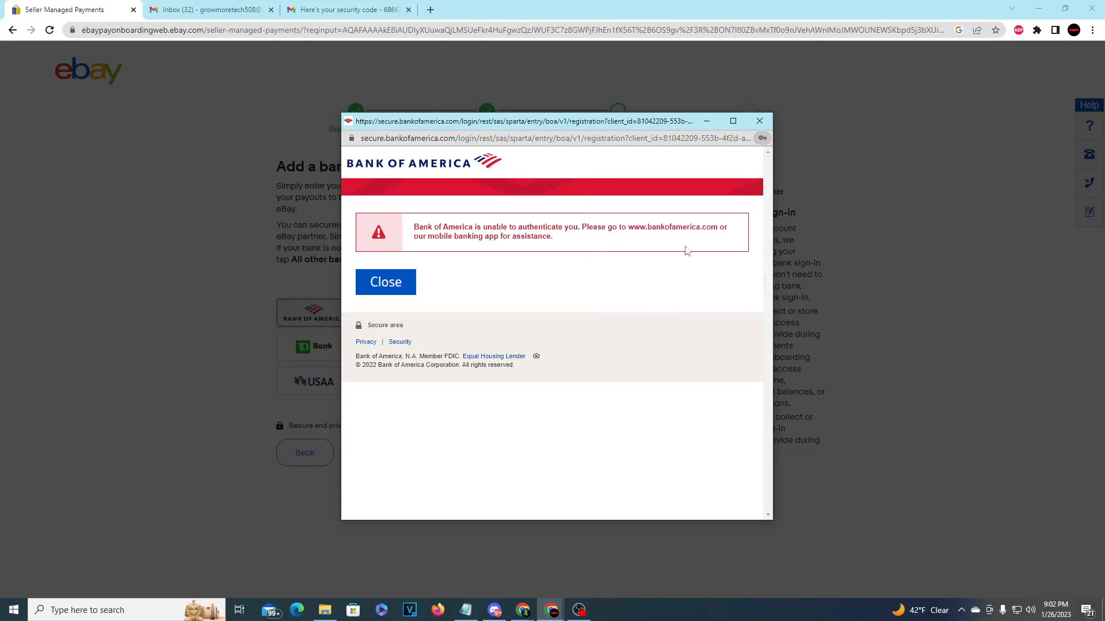
pyautogui.moveTo(658, 251); pyautogui.dragTo(611, 227)
pyautogui.click(382, 281)
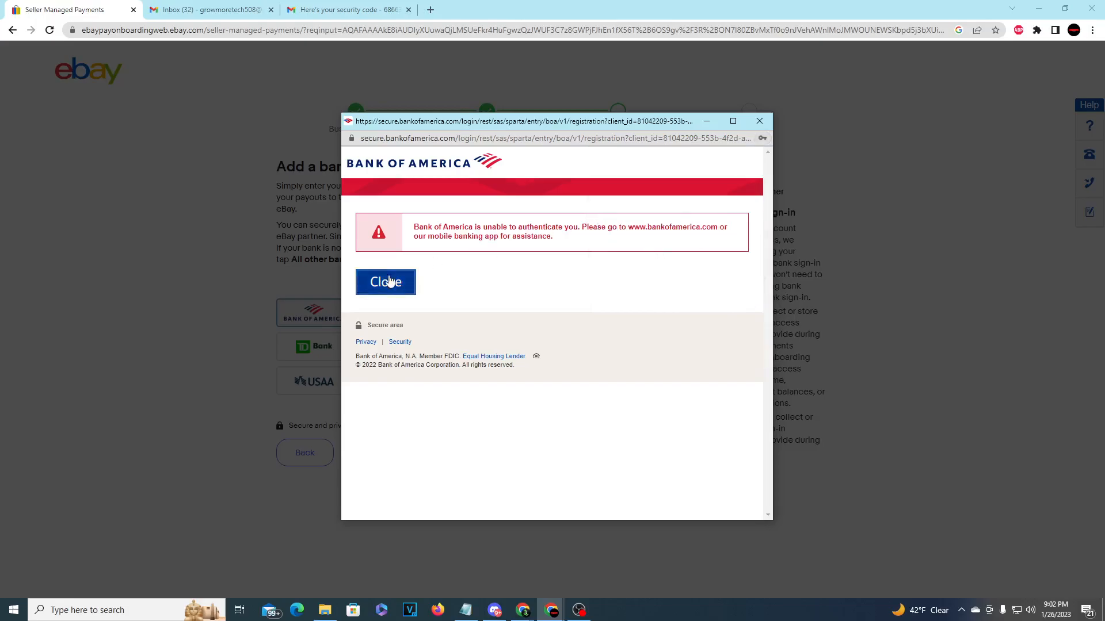
# - Close the bank-linking dialog, choose another bank, then pick 'My bank is not on the list'
pyautogui.click(642, 146)
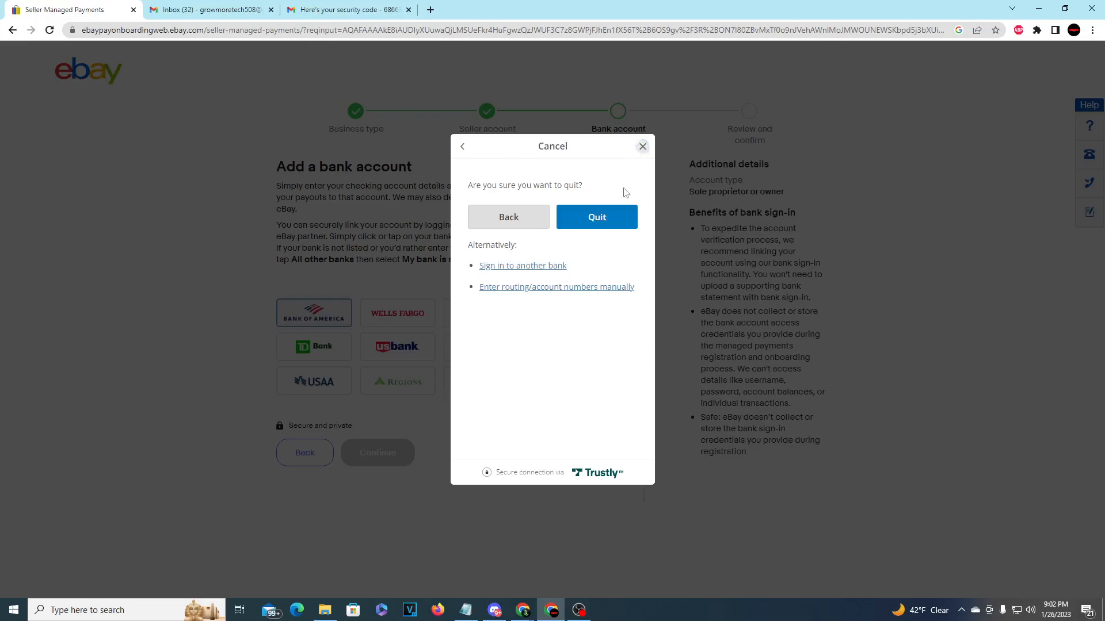
pyautogui.click(561, 267)
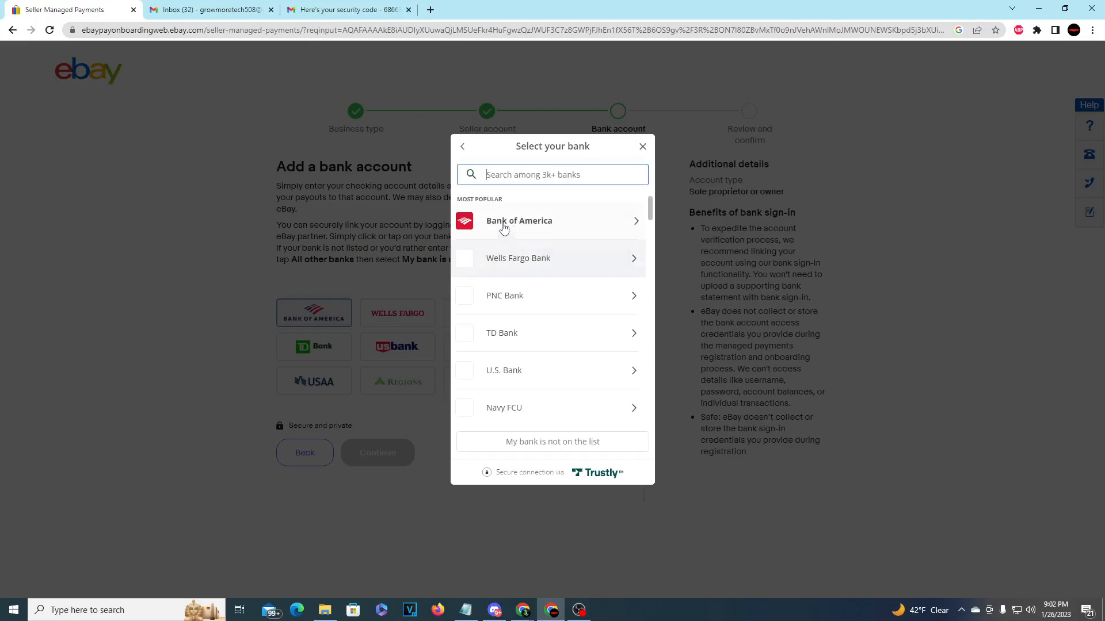
pyautogui.scroll(-5, 562, 267)
pyautogui.click(597, 445)
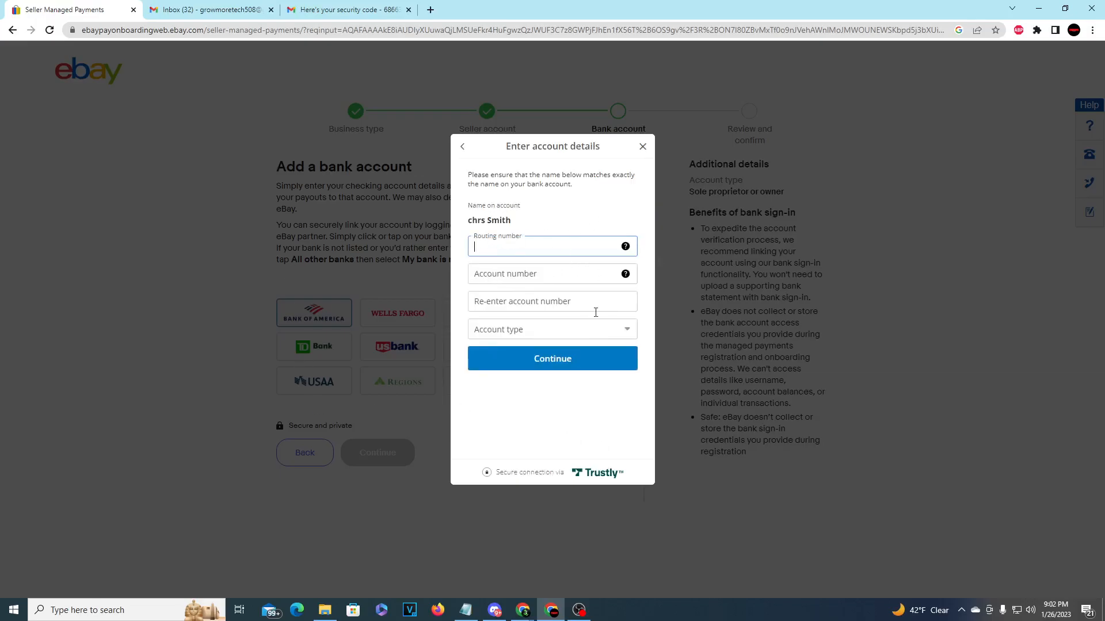
# - Close the manual account-details form and quit bank linking, returning to the Add a bank account page
pyautogui.click(643, 147)
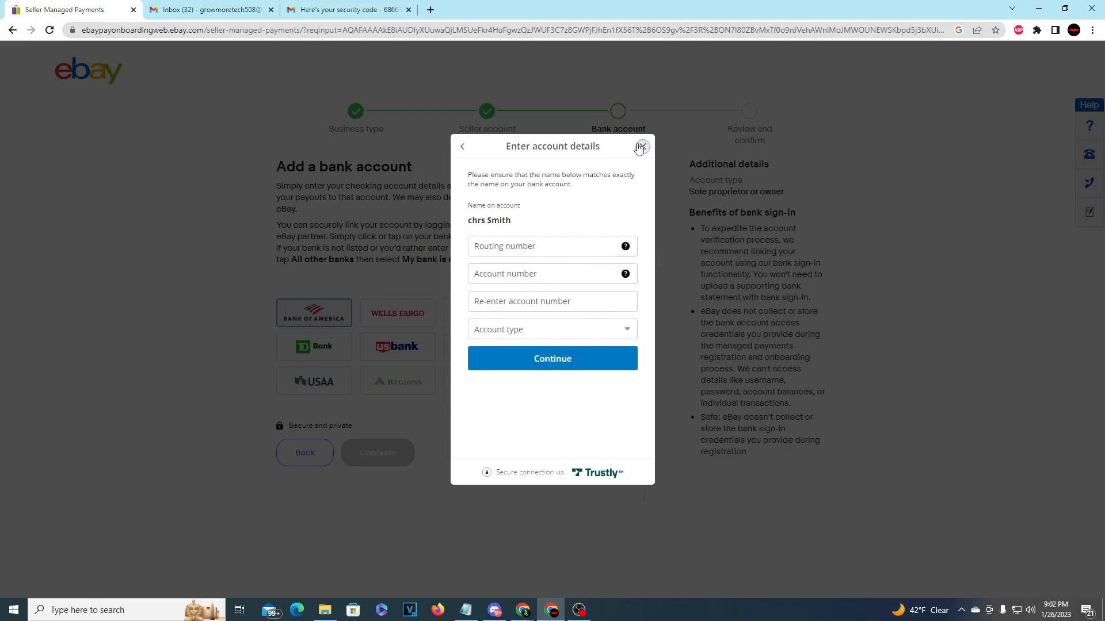
pyautogui.click(642, 147)
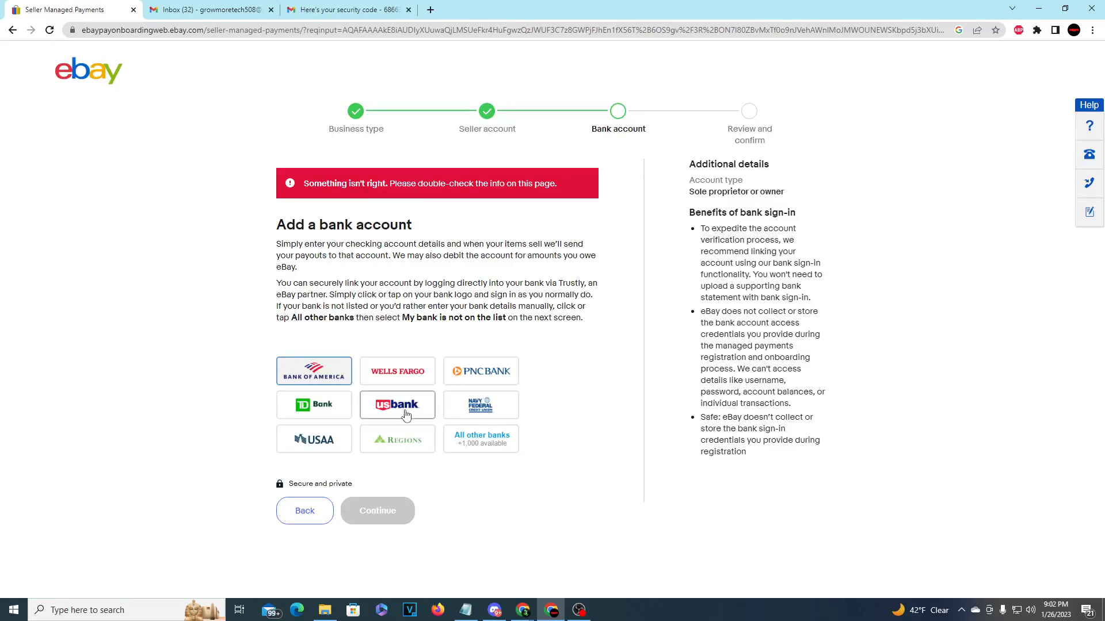
pyautogui.moveTo(793, 395); pyautogui.dragTo(701, 285)
pyautogui.click(742, 207)
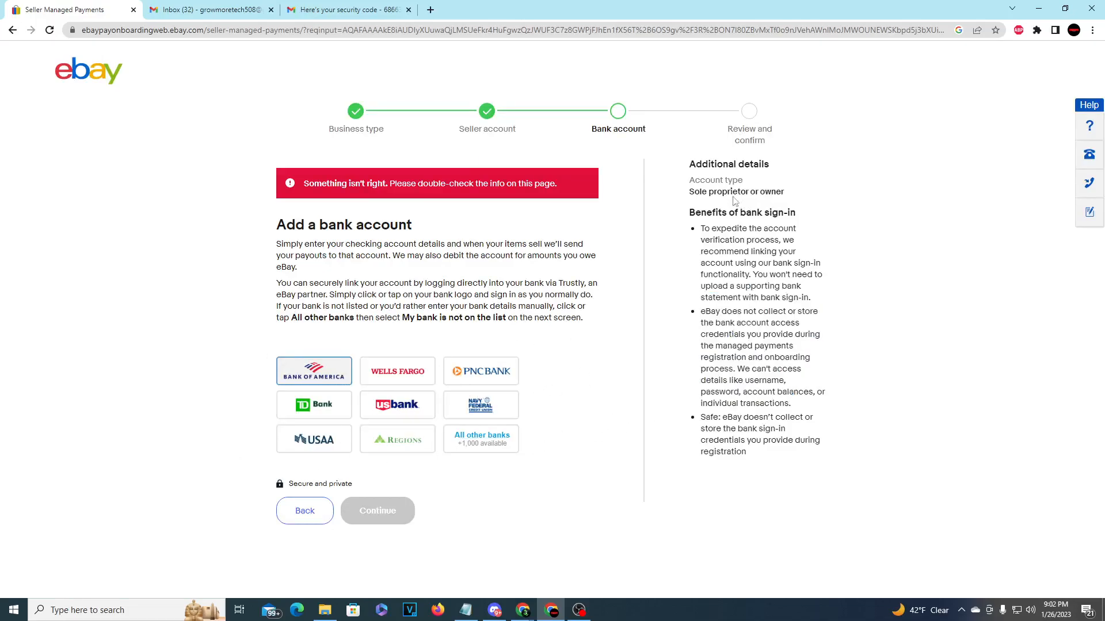